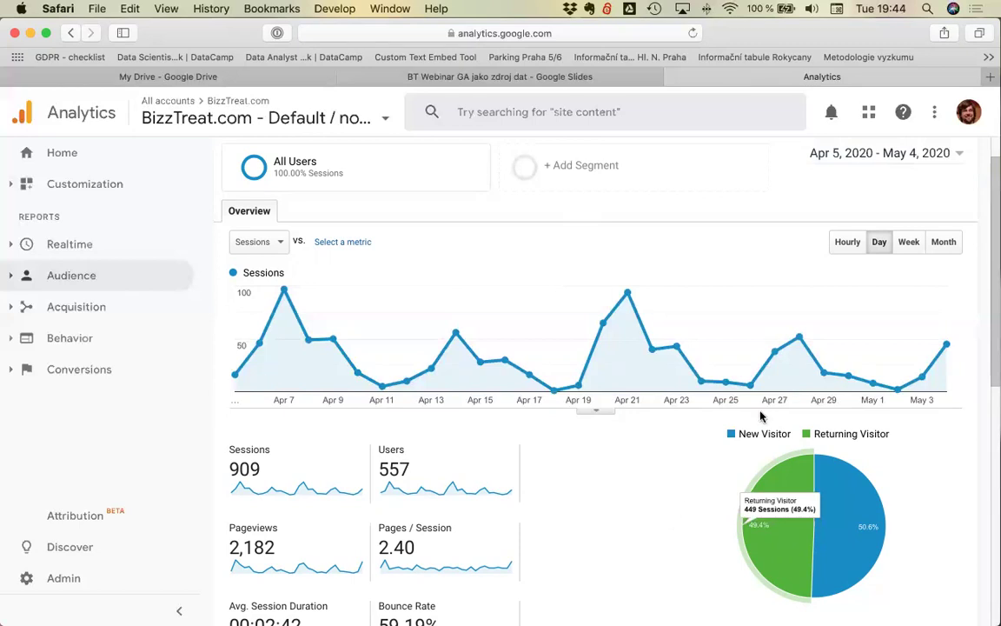
Step: Add the Mailing segment alongside All Users in the Audience Overview report
left_click(599, 181)
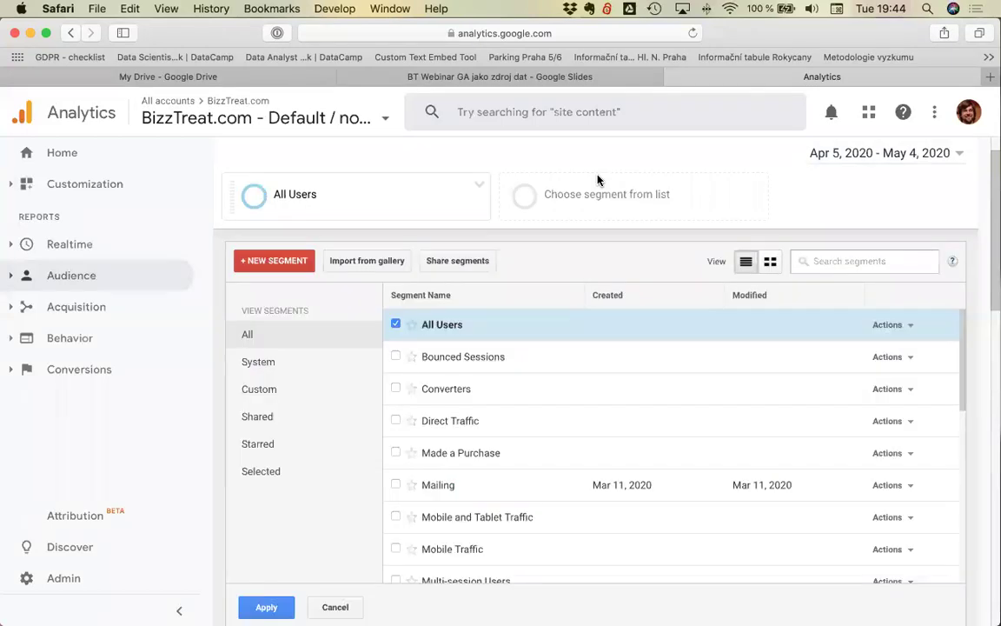
scroll(599, 358, "down", 2)
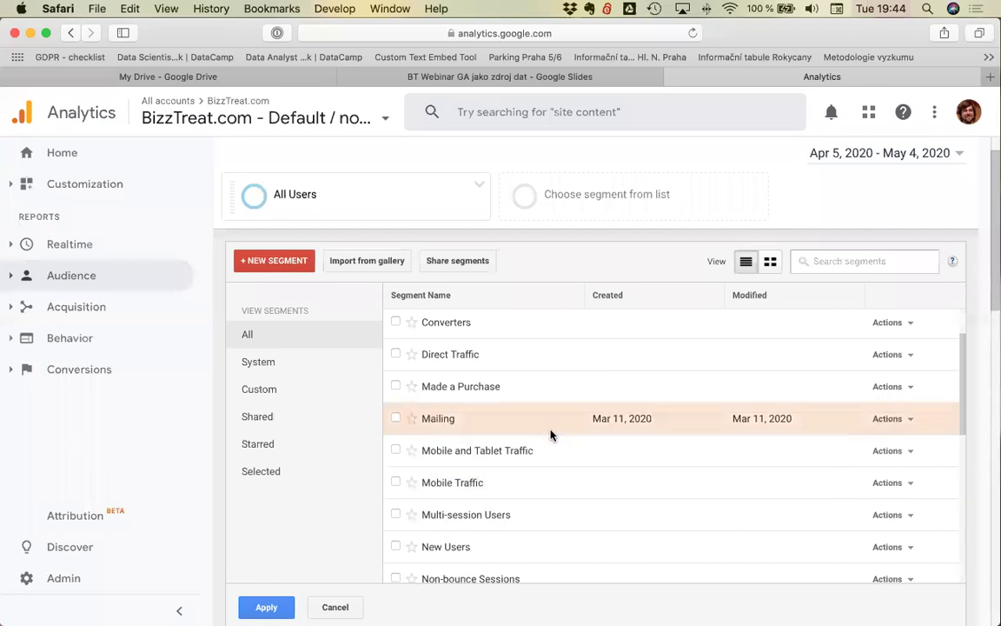
left_click(397, 419)
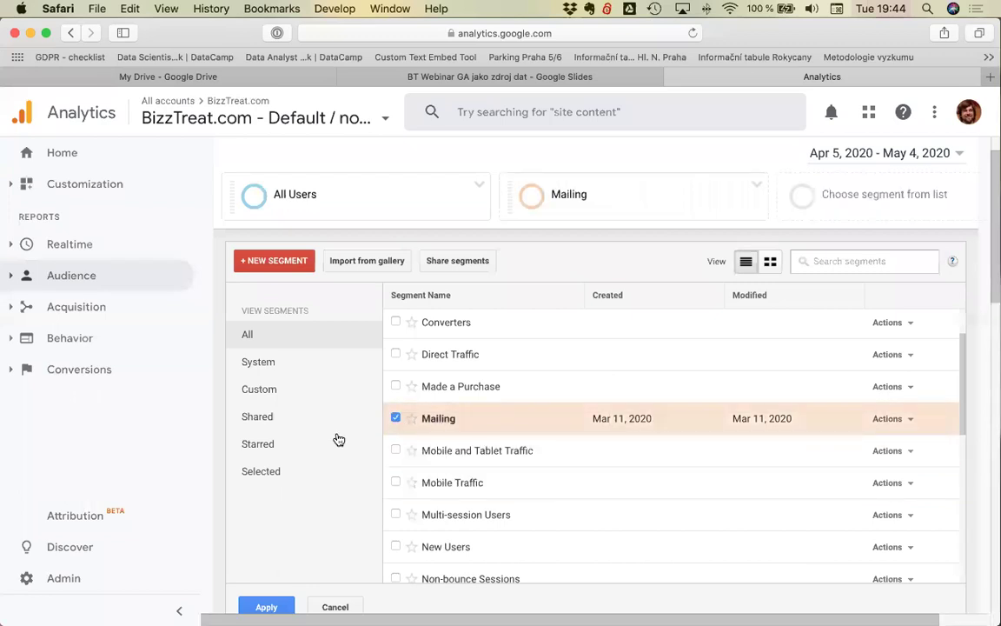
scroll(319, 467, "down", 1)
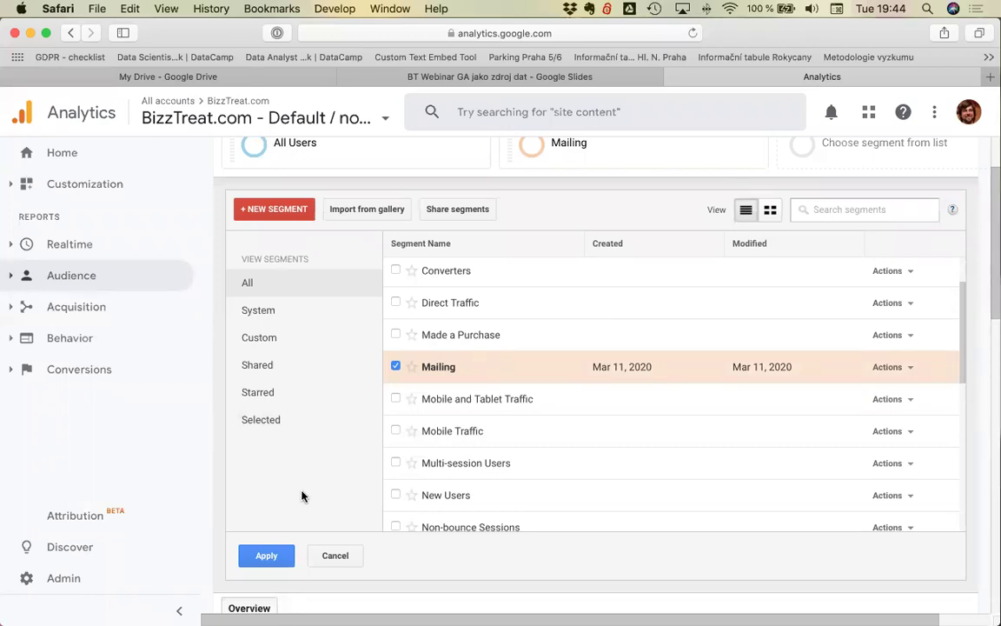
left_click(274, 558)
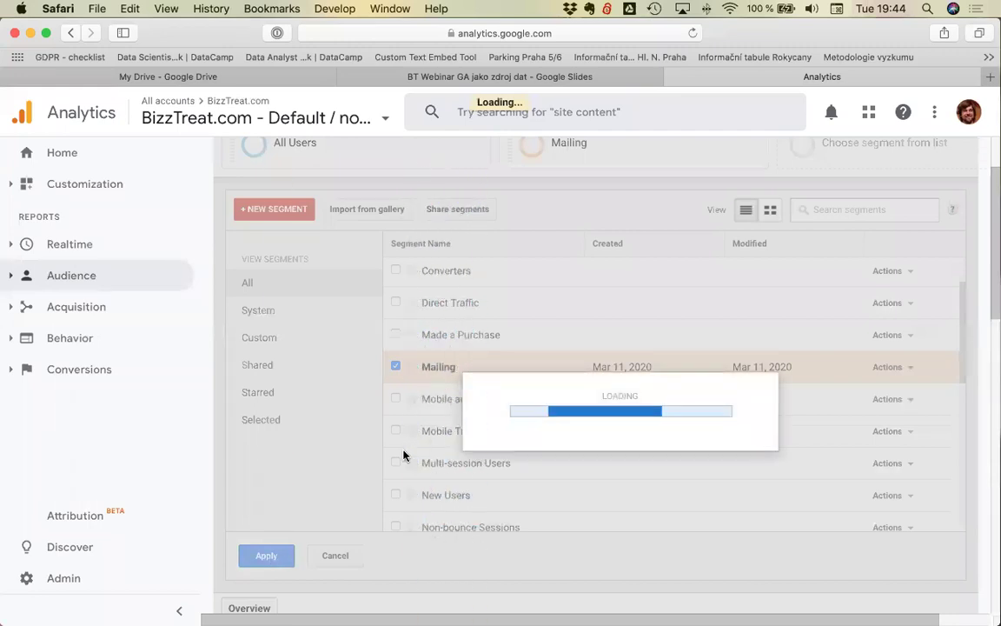
Step: Compare the sessions, users, visitor types, session duration and bounce rate of the All Users and Mailing segments
scroll(600, 463, "down", 3)
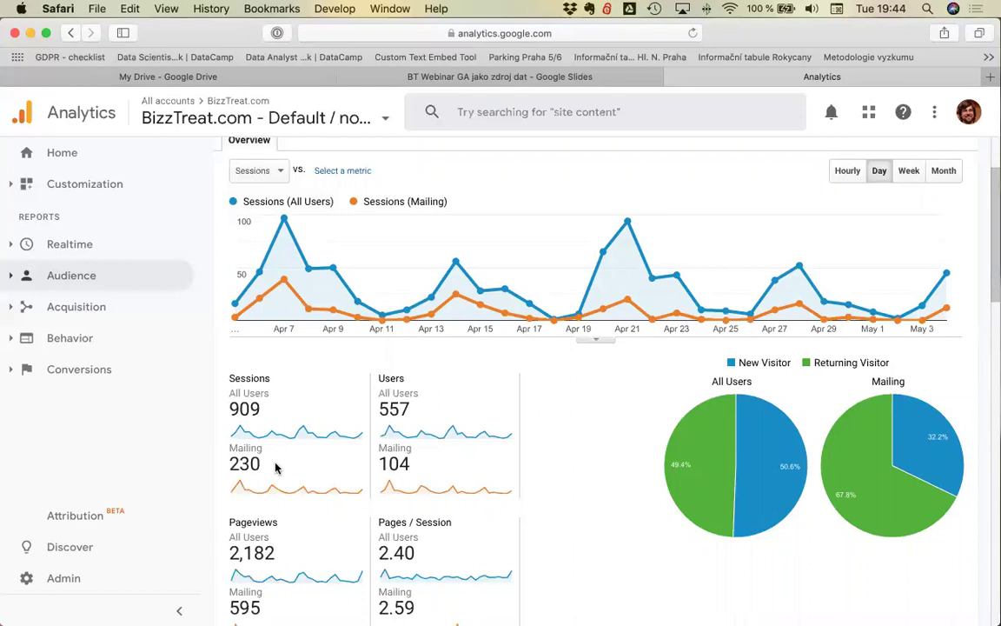
mouse_move(383, 380)
scroll(894, 426, "down", 1)
mouse_move(893, 426)
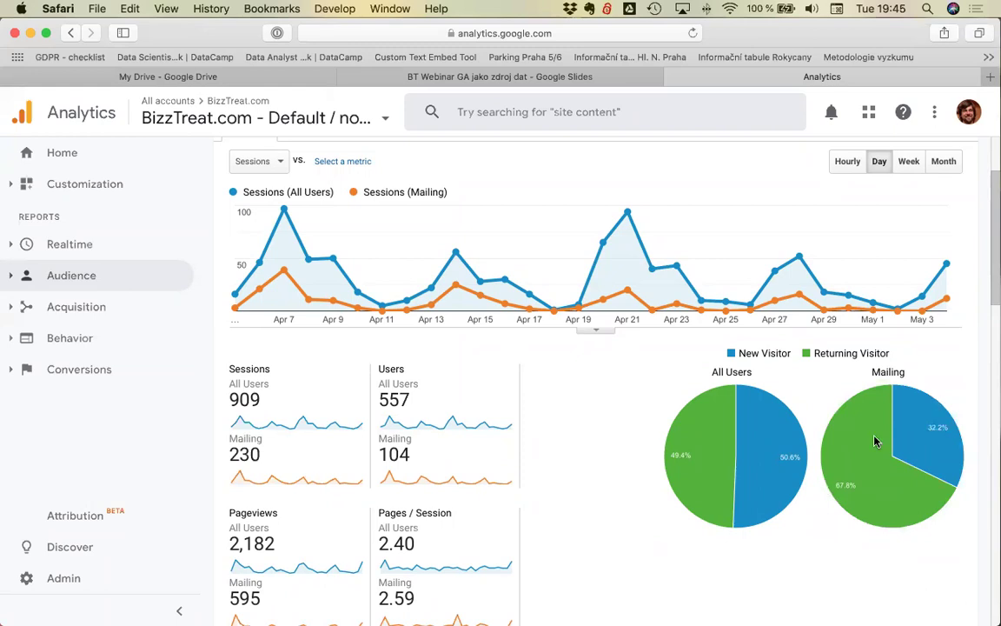
mouse_move(878, 472)
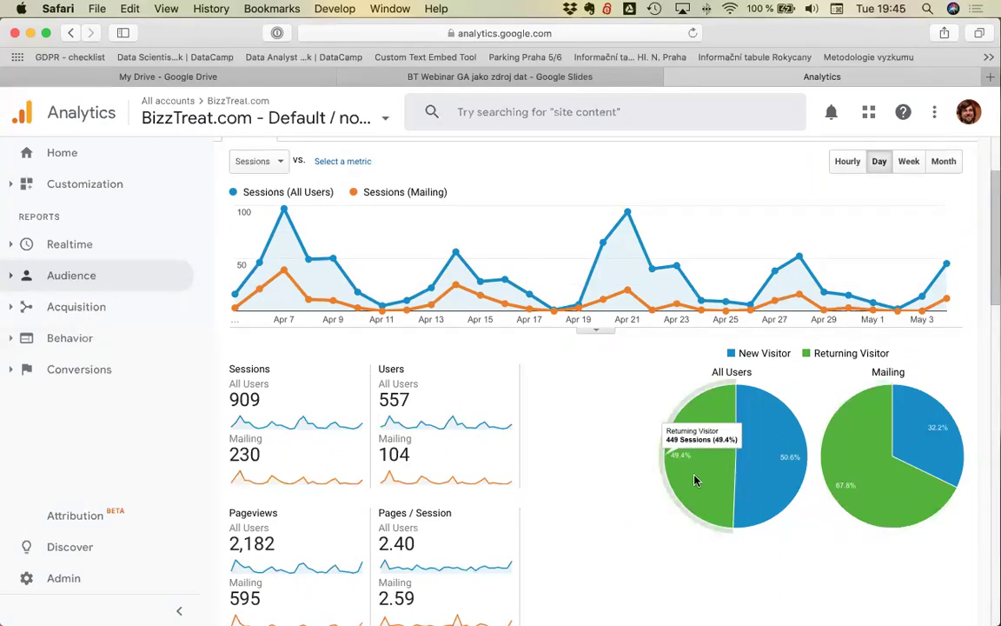
scroll(599, 484, "down", 1)
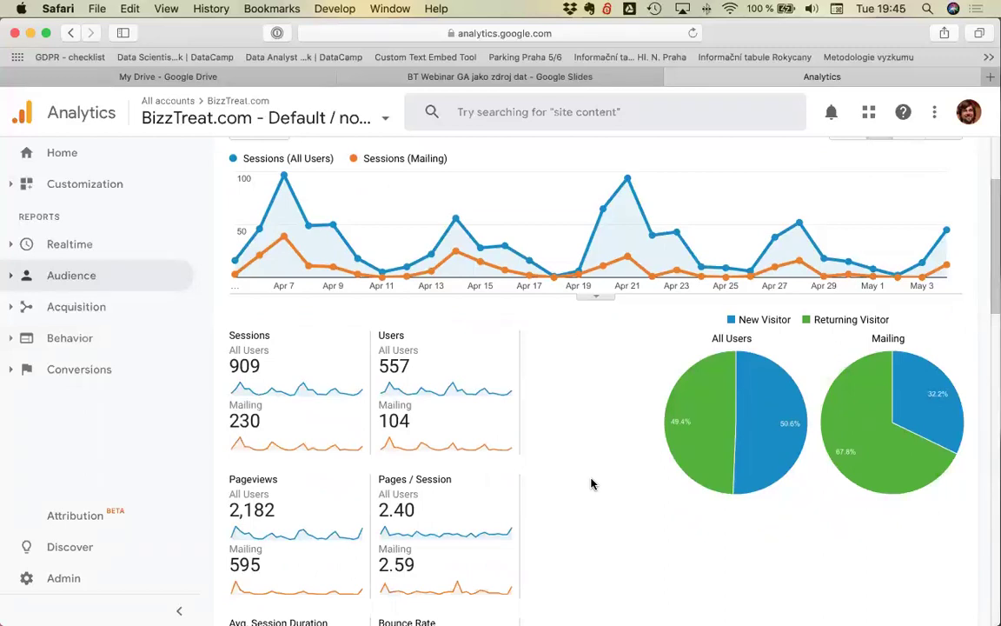
scroll(591, 484, "down", 2)
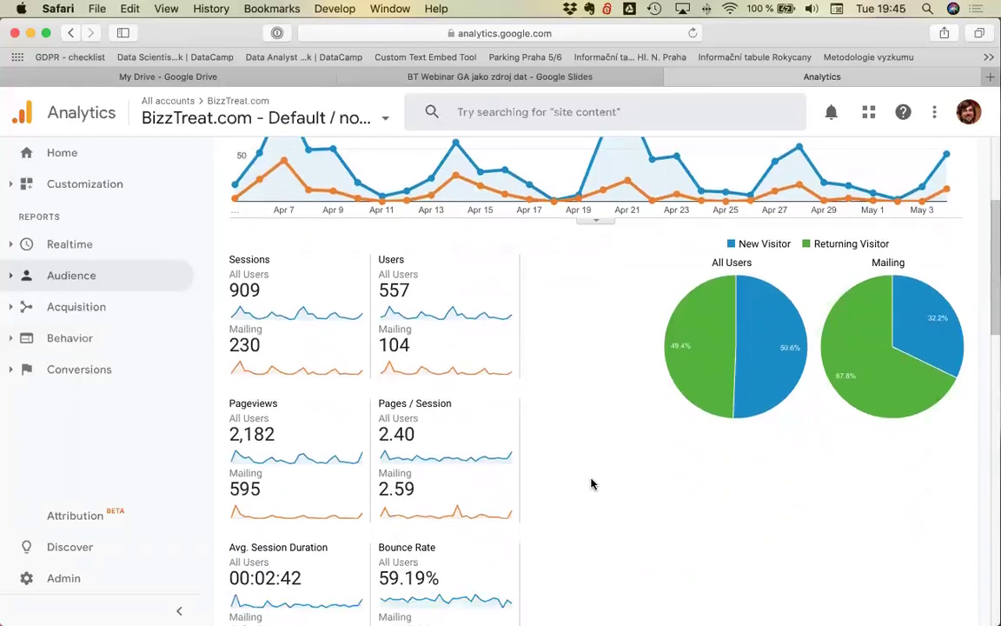
scroll(591, 484, "down", 3)
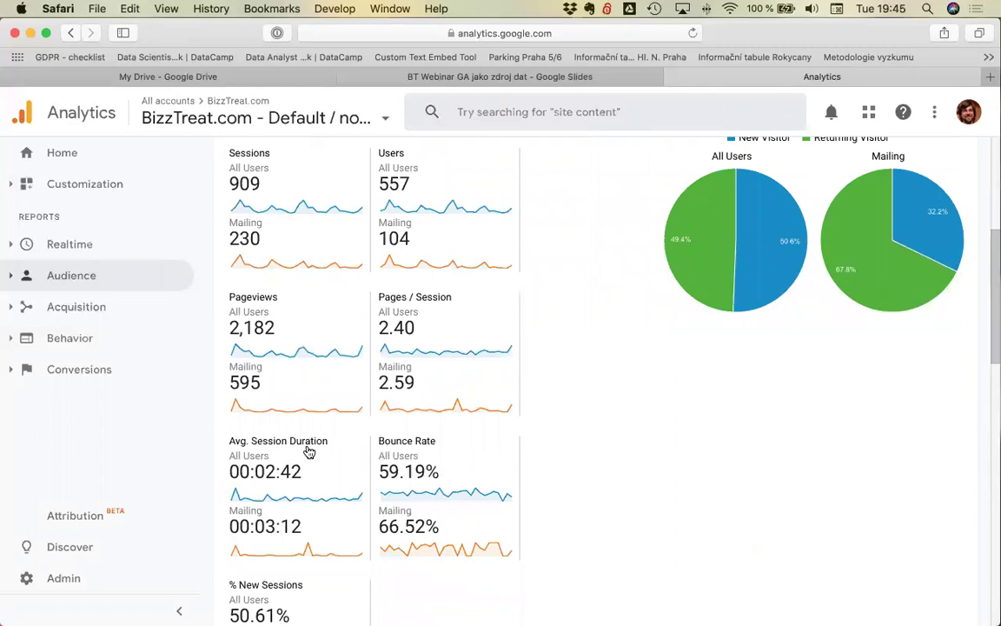
mouse_move(313, 451)
scroll(596, 362, "up", 5)
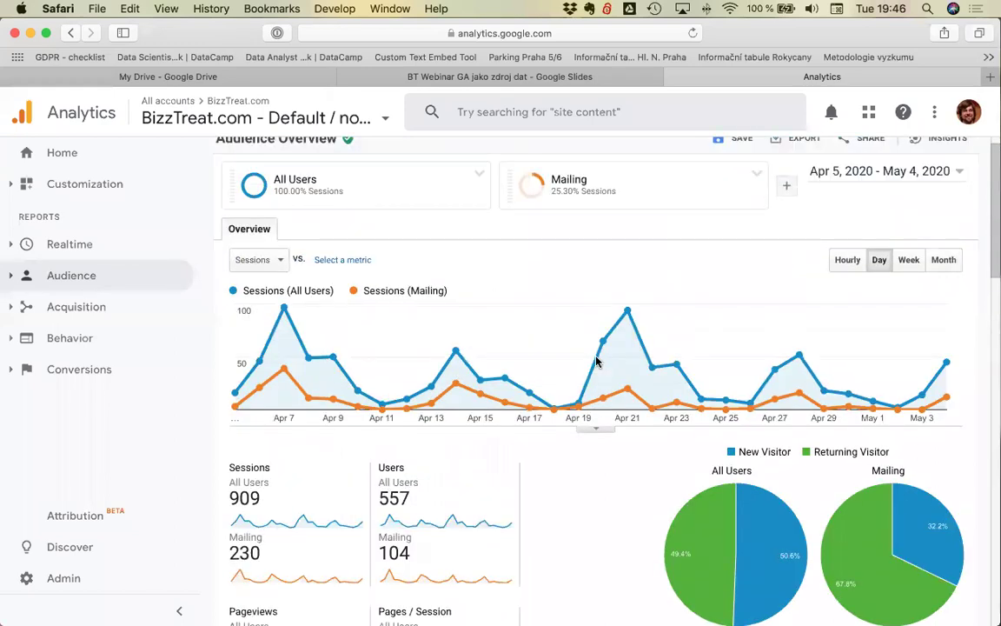
scroll(596, 362, "up", 1)
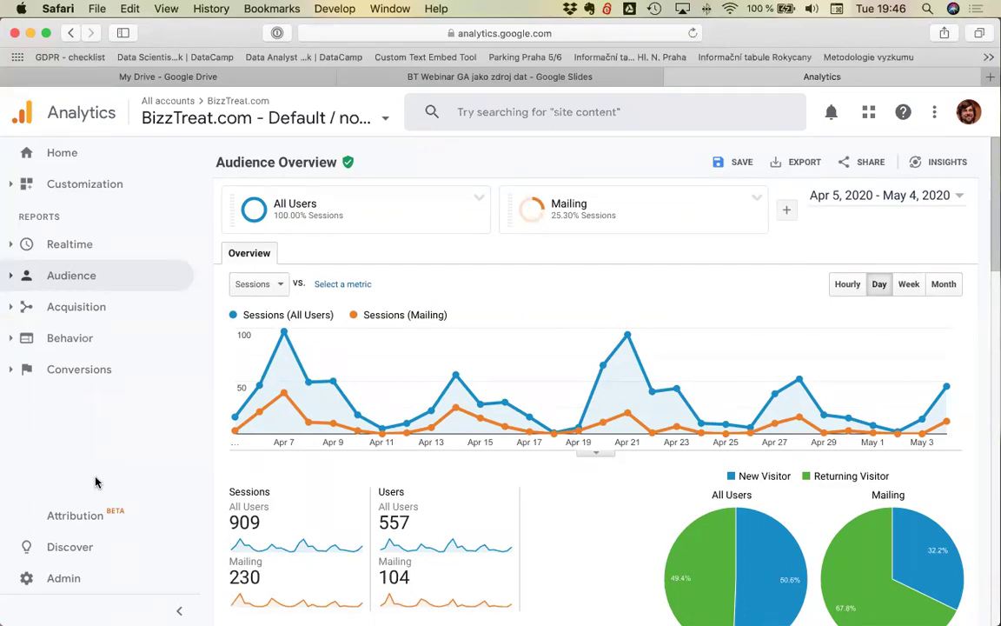
Step: Open the Demographics overview report for the audience and examine the age and gender charts of both segments
left_click(11, 283)
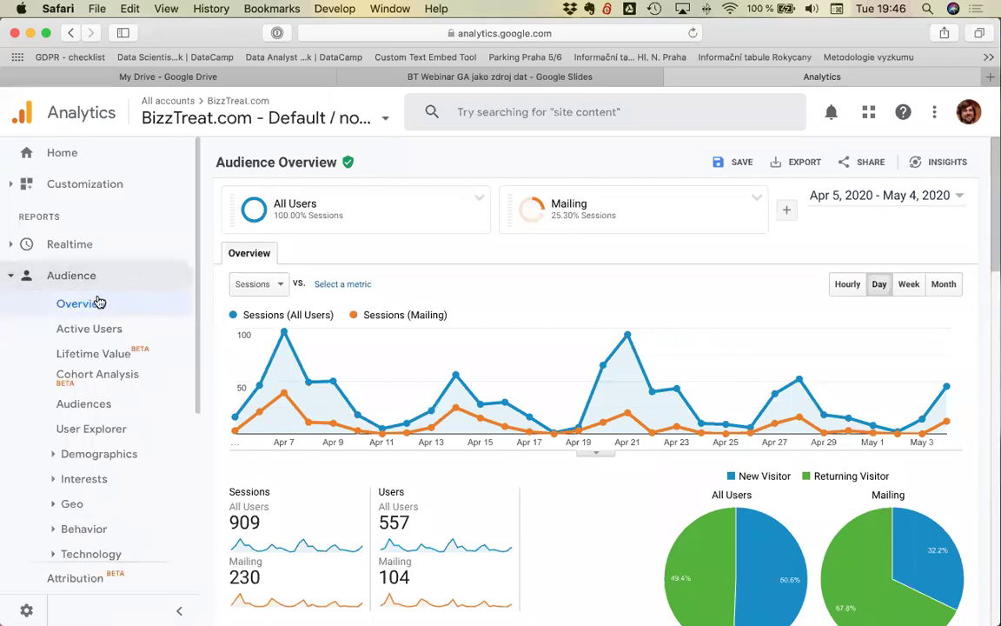
left_click(52, 454)
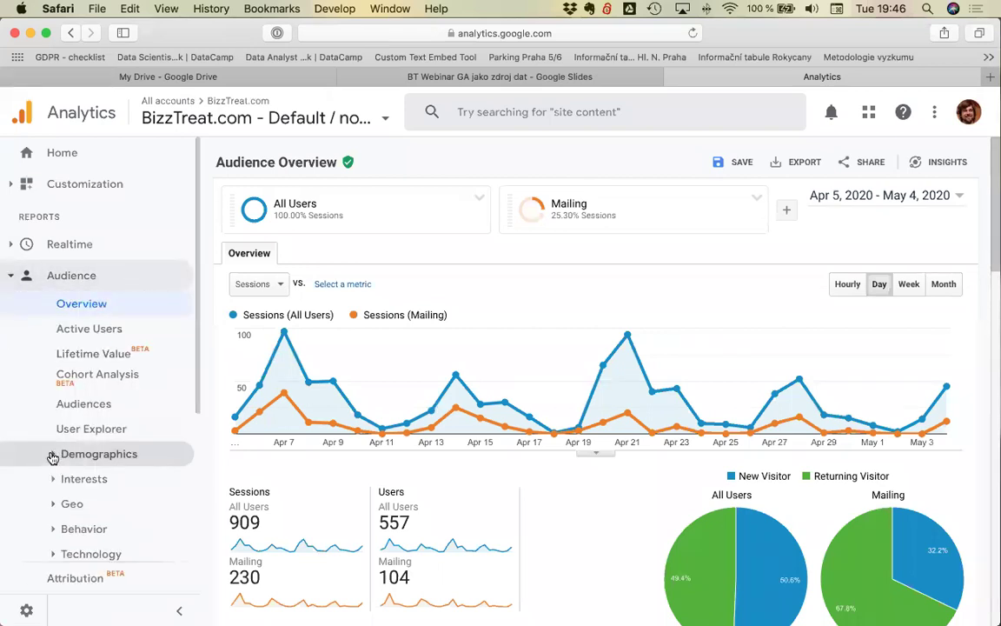
scroll(29, 485, "down", 1)
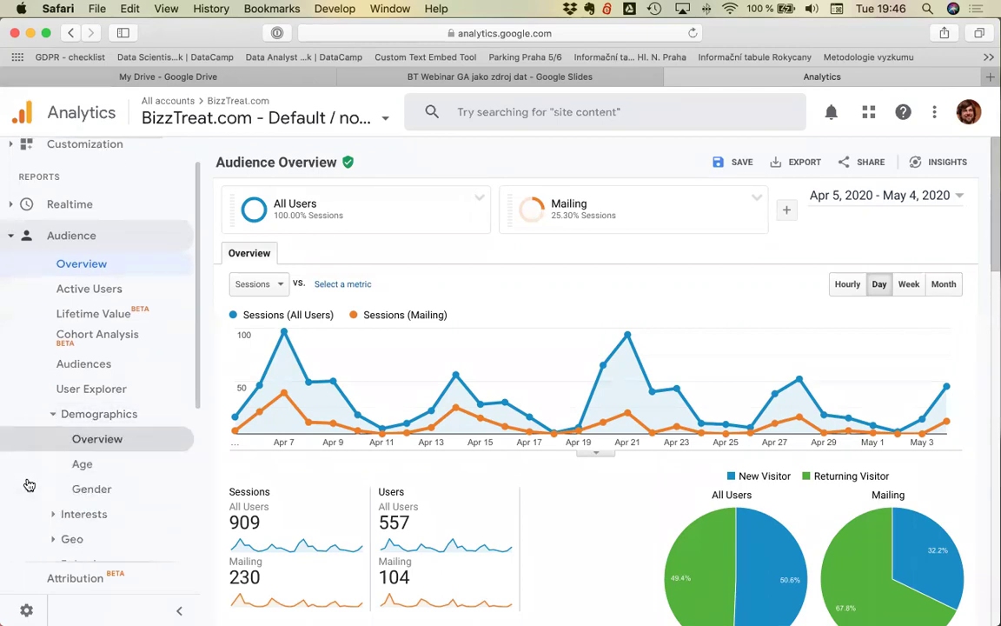
left_click(103, 440)
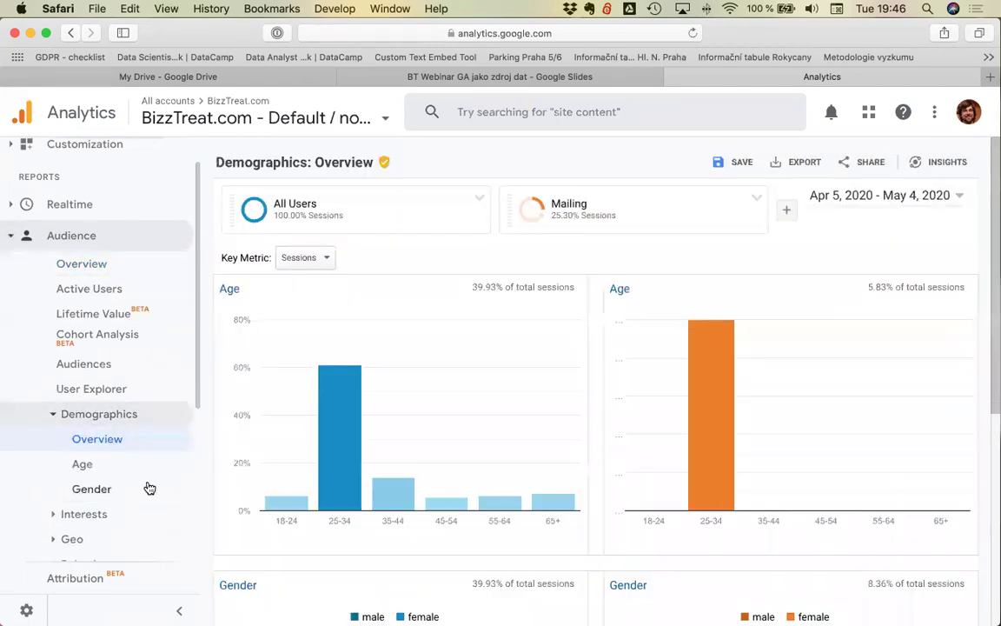
left_click(148, 489)
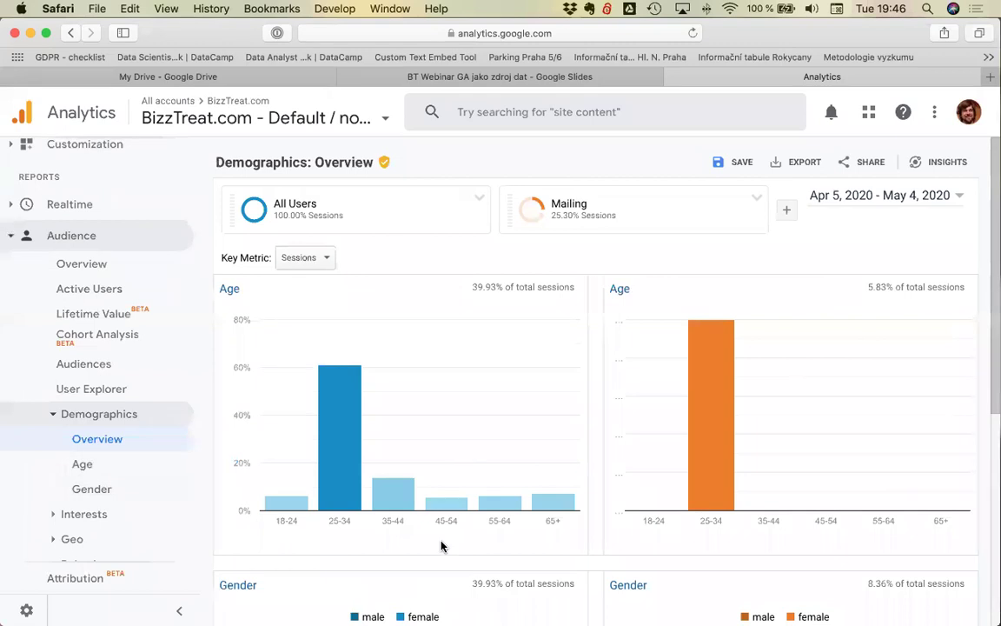
scroll(441, 546, "down", 2)
scroll(442, 546, "down", 1)
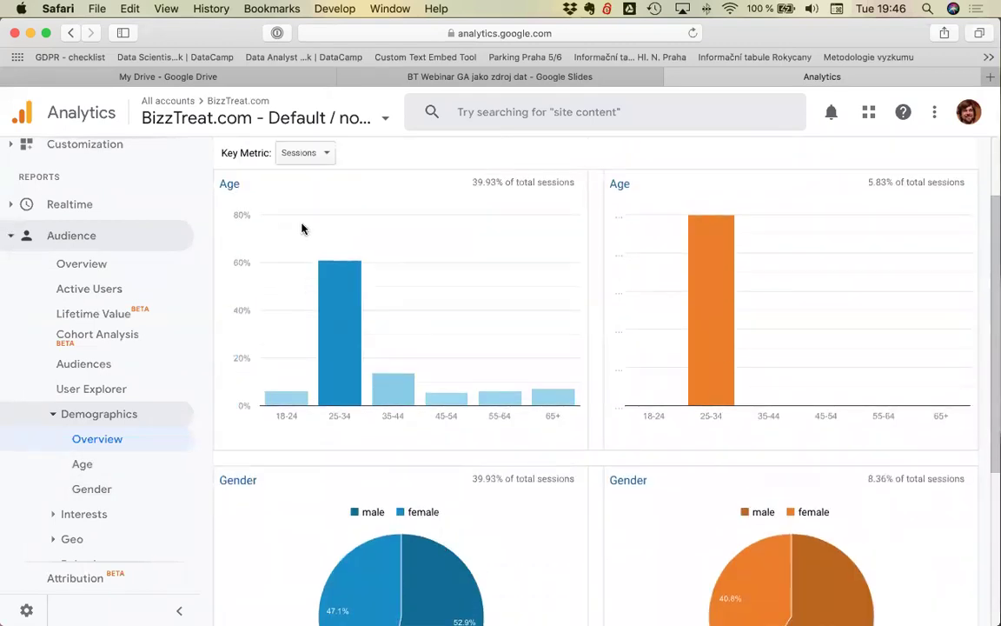
scroll(478, 455, "down", 2)
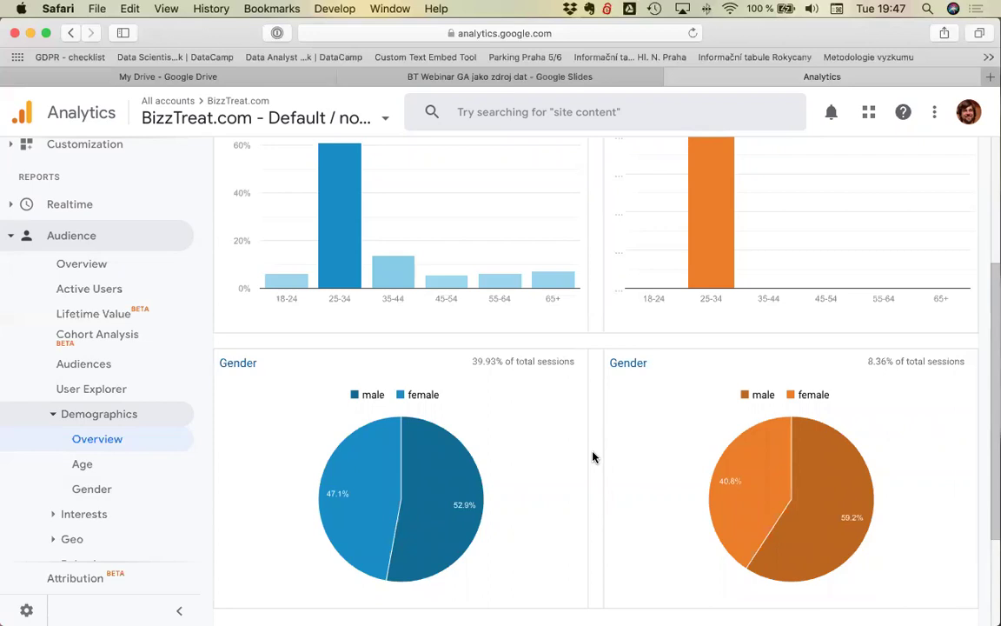
scroll(592, 458, "up", 2)
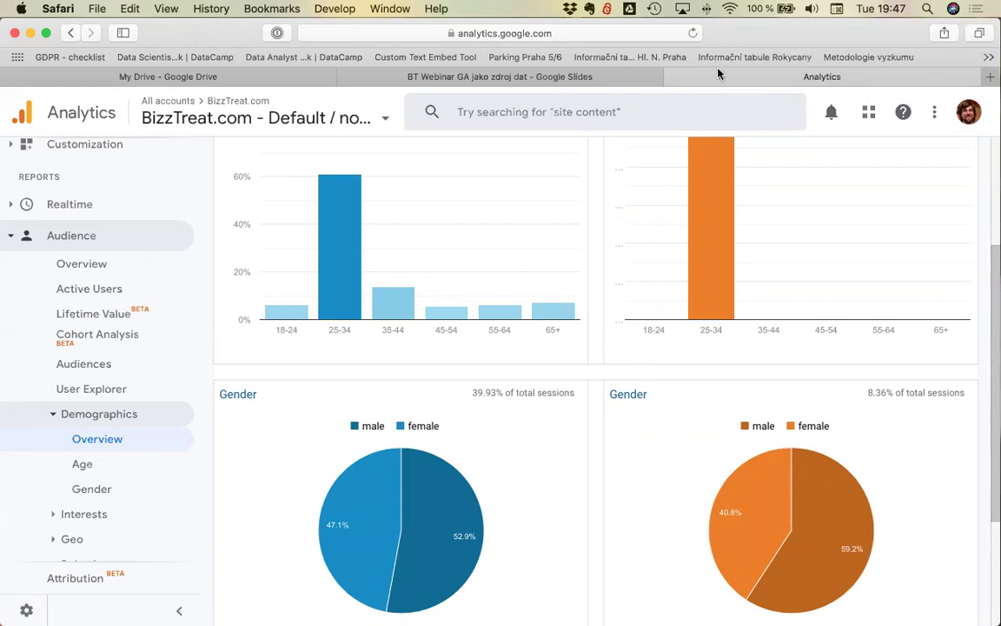
scroll(796, 252, "up", 5)
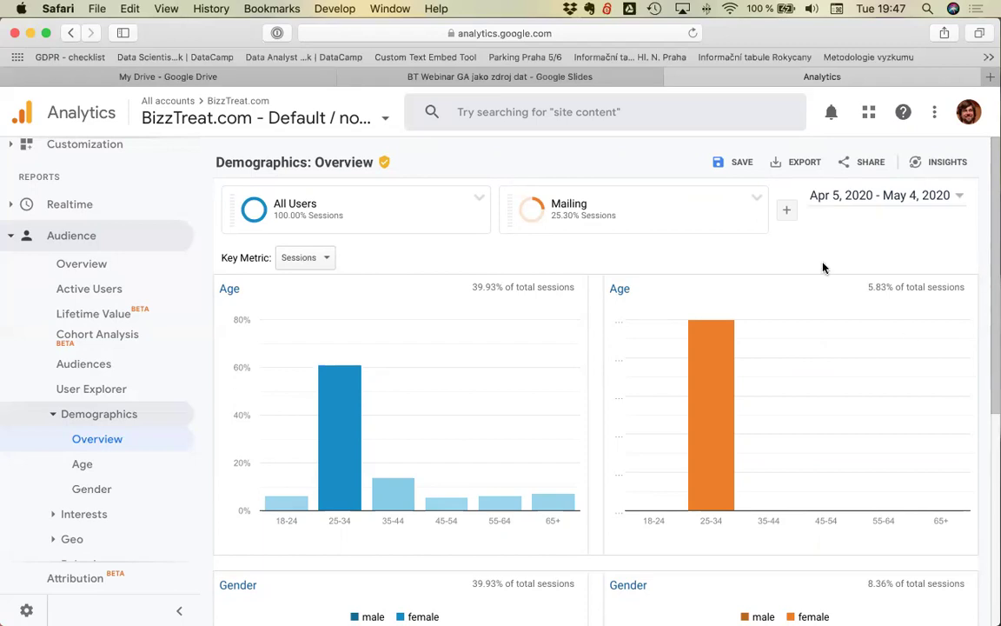
left_click(969, 115)
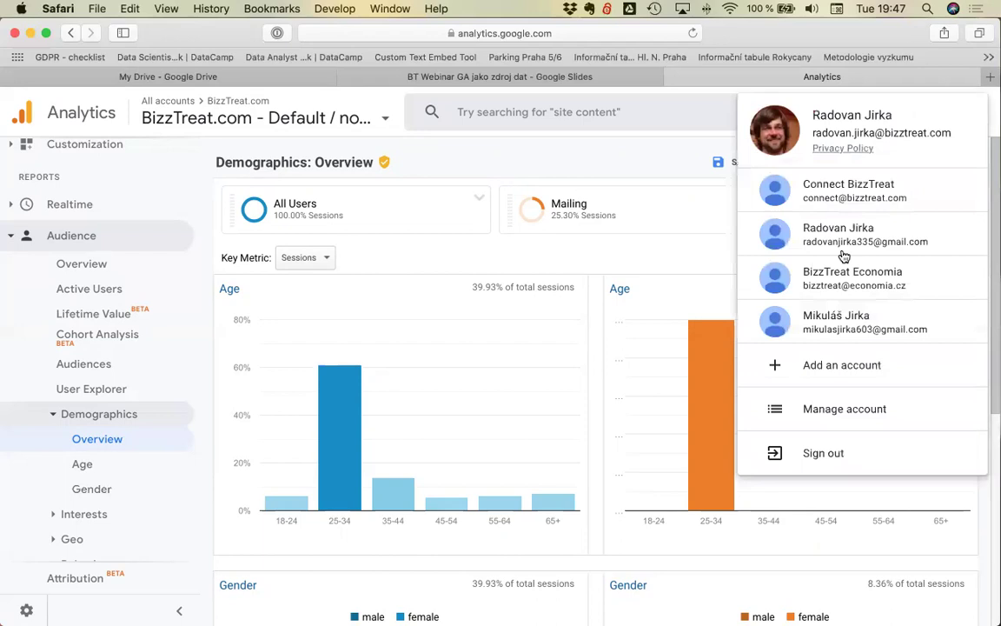
left_click(635, 153)
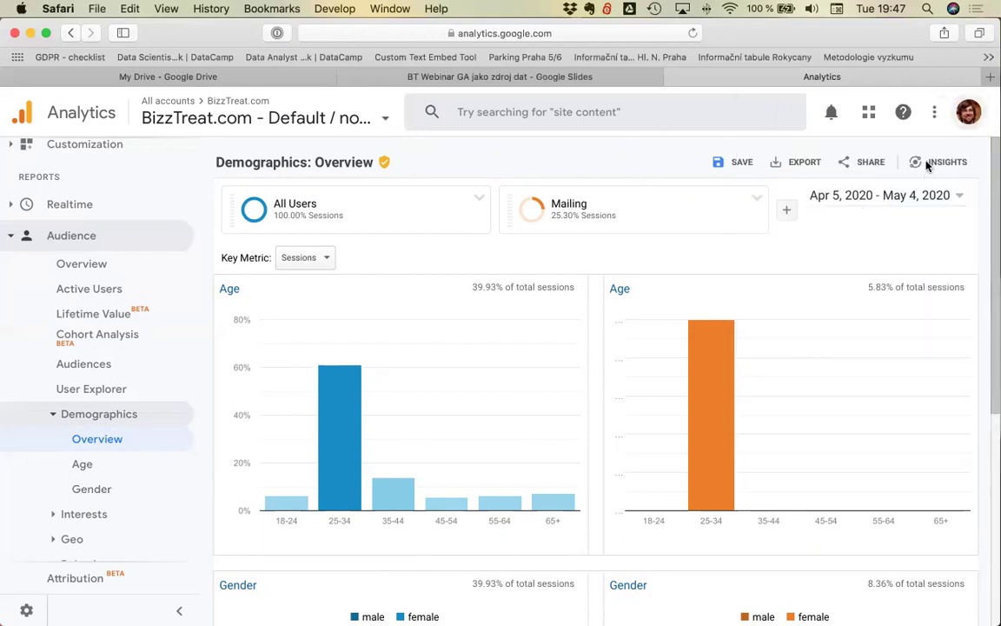
left_click(935, 114)
left_click(672, 161)
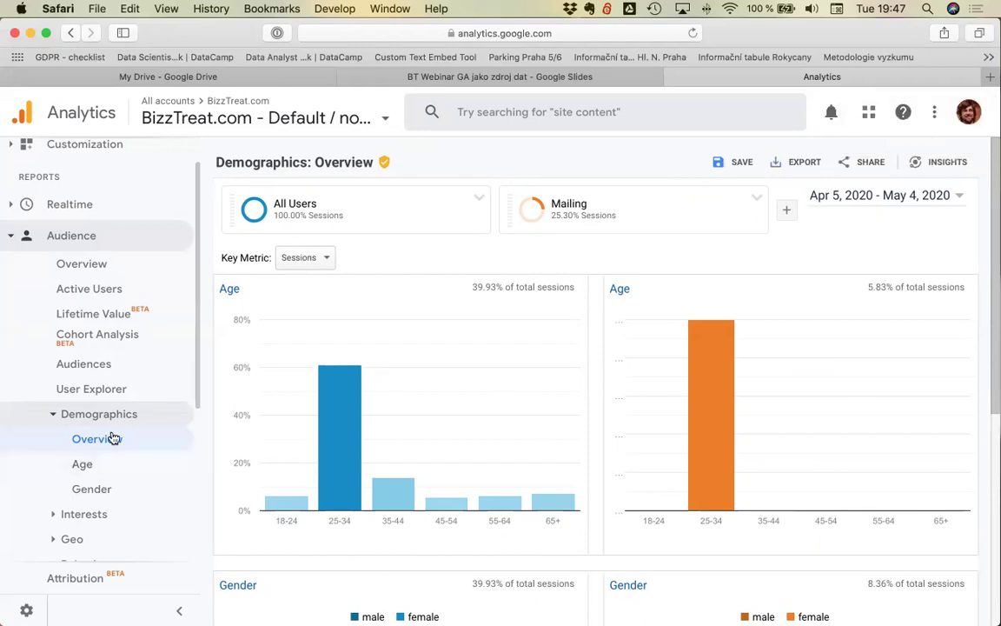
Step: Set the language to čeština in the Admin user settings and save the changes
right_click(26, 612)
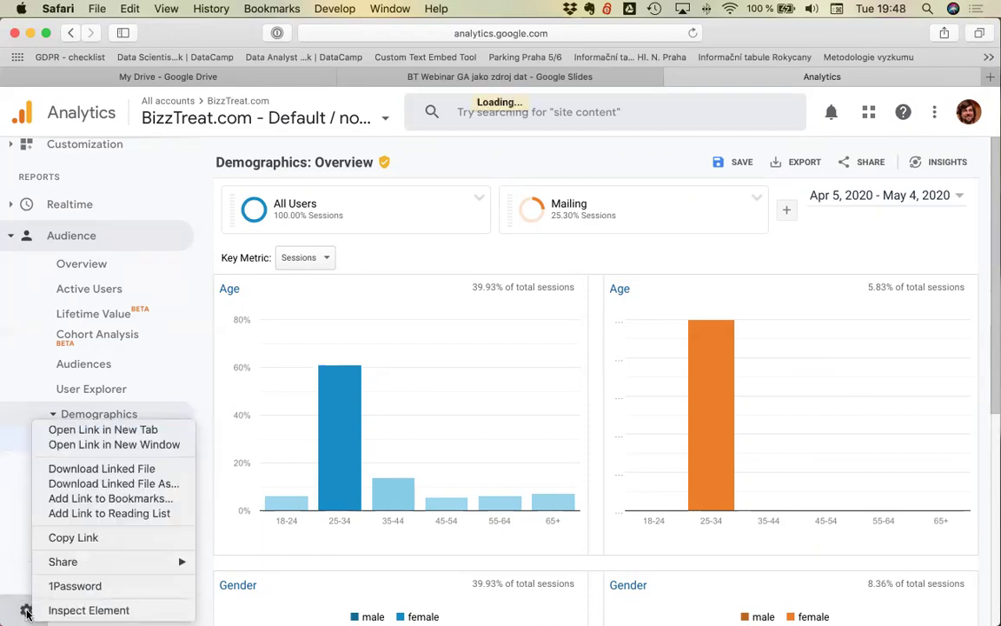
left_click(26, 612)
left_click(26, 612)
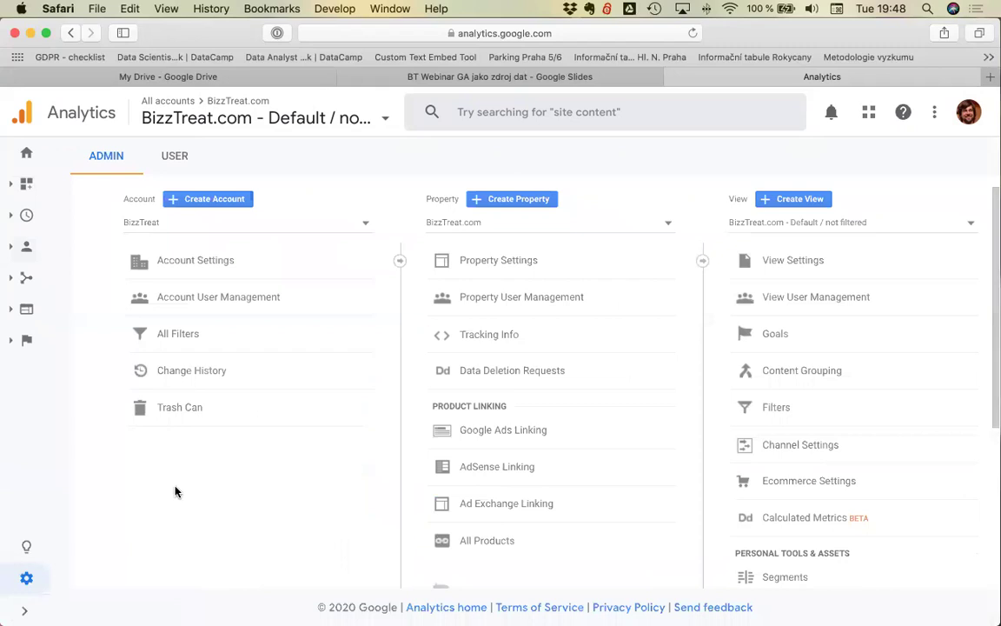
left_click(176, 156)
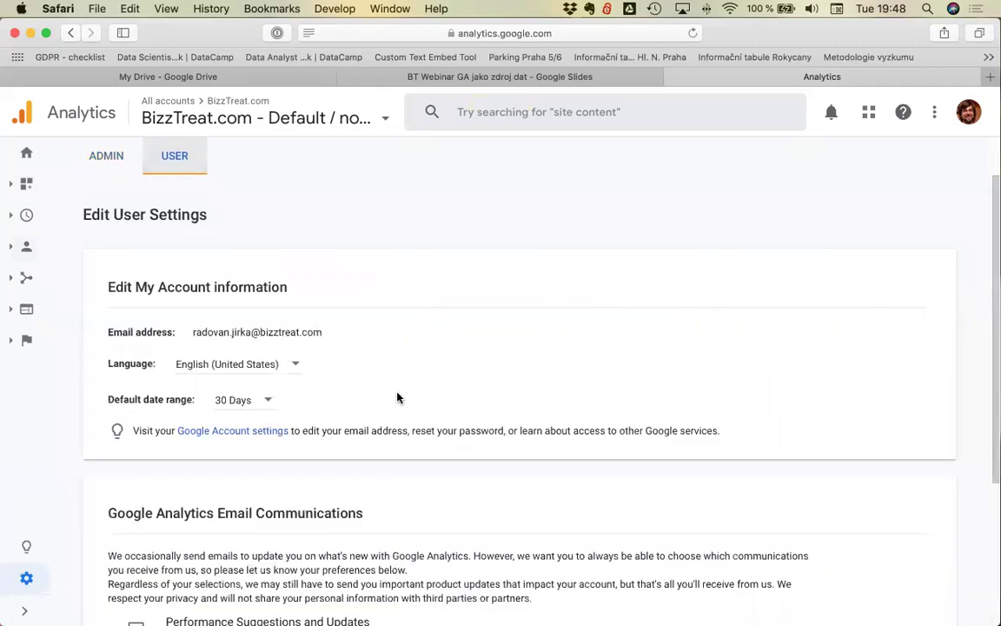
scroll(356, 351, "down", 1)
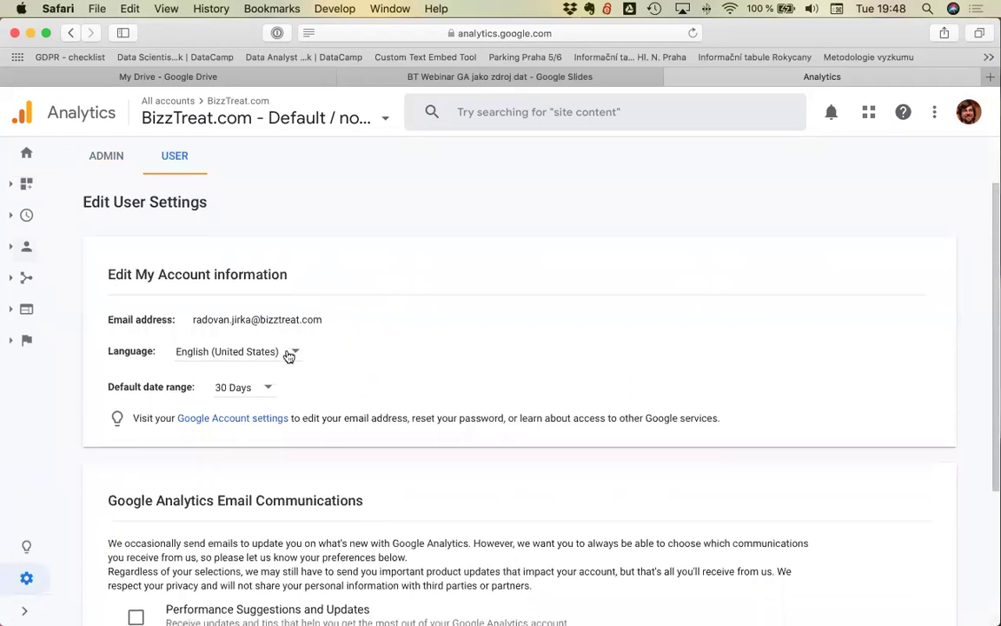
left_click(290, 352)
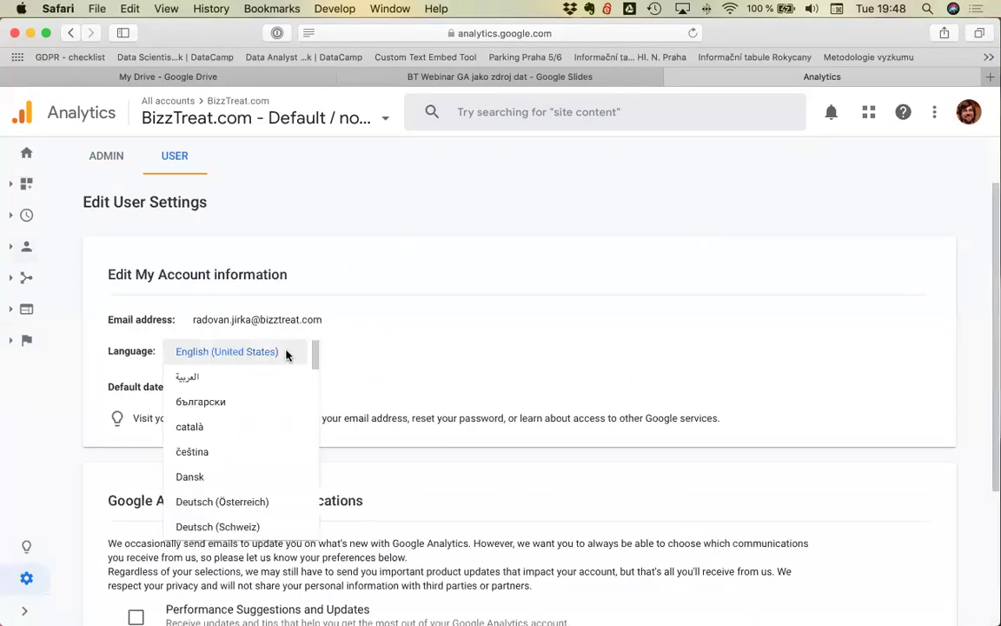
left_click(224, 452)
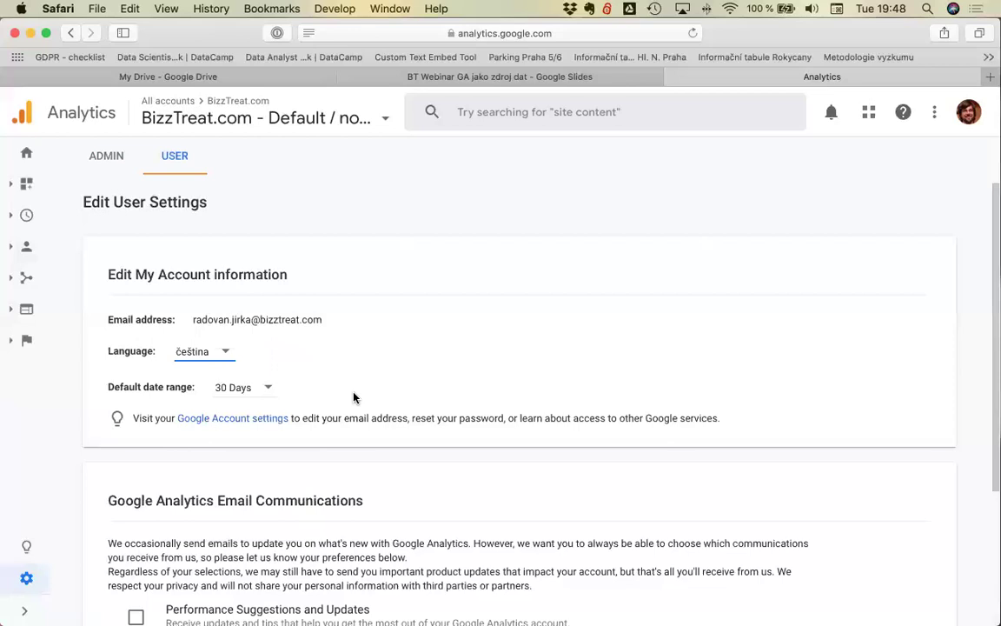
scroll(354, 397, "down", 5)
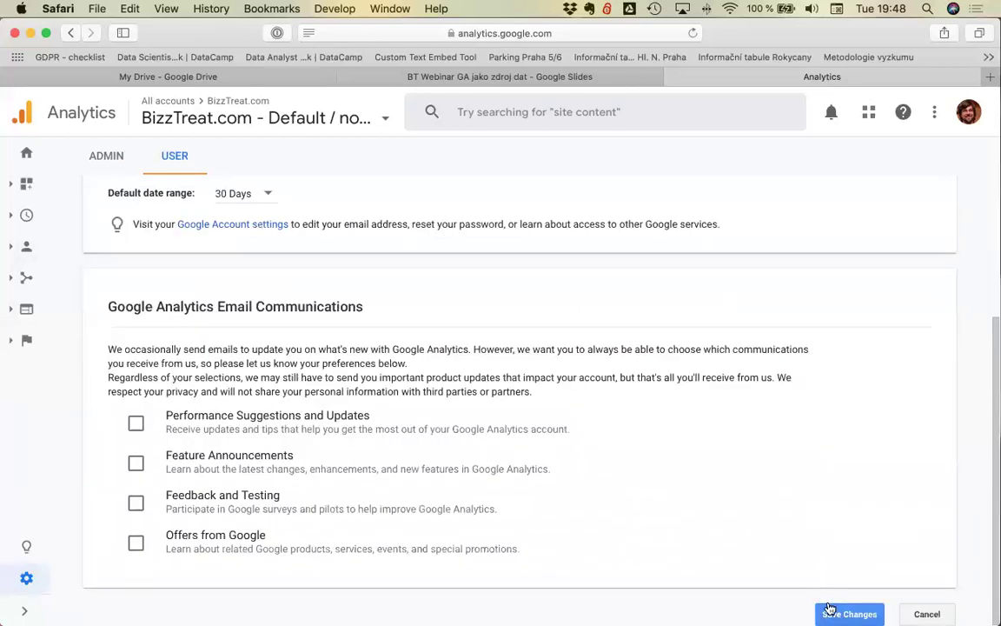
left_click(830, 614)
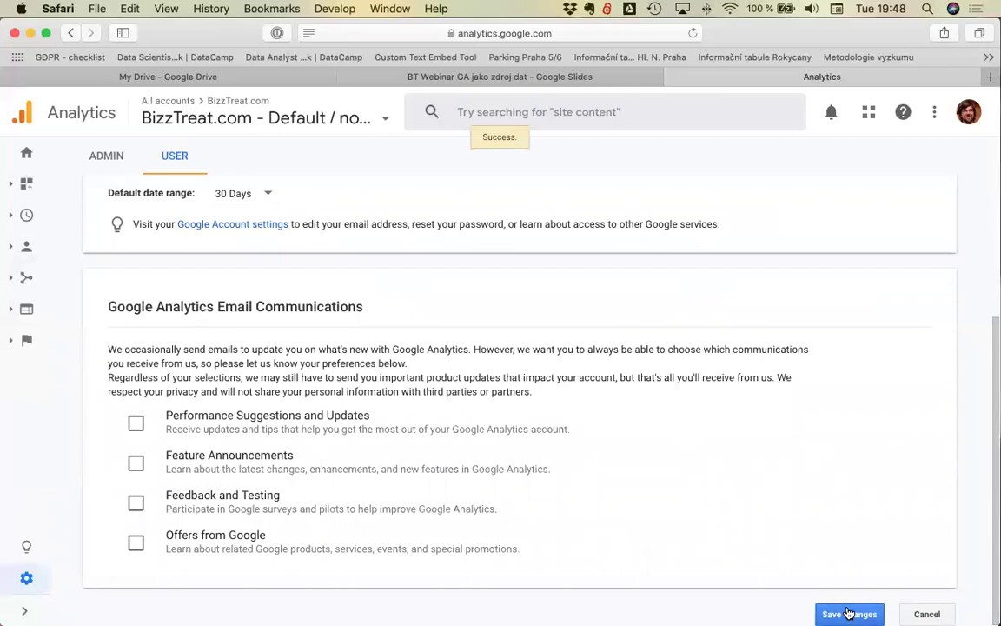
Step: Check the Analytics home page and the language chosen in the Admin user settings
left_click(29, 153)
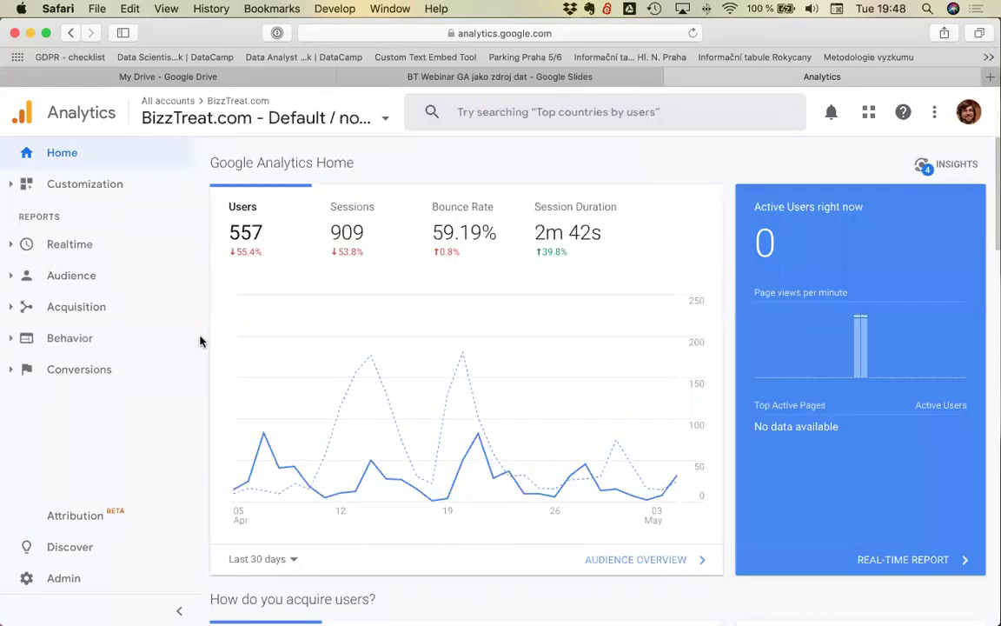
left_click(27, 584)
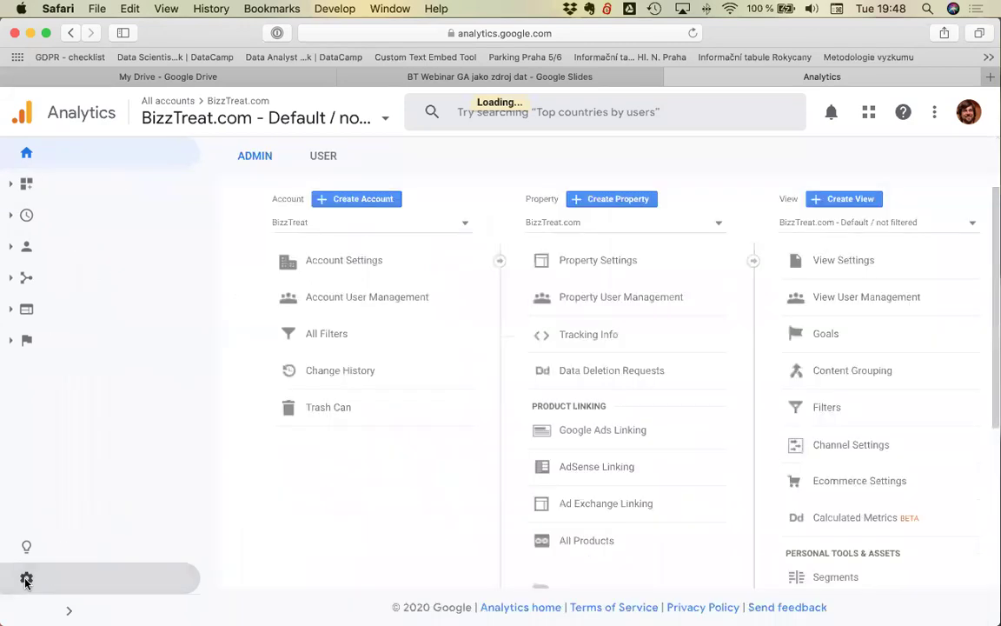
left_click(174, 157)
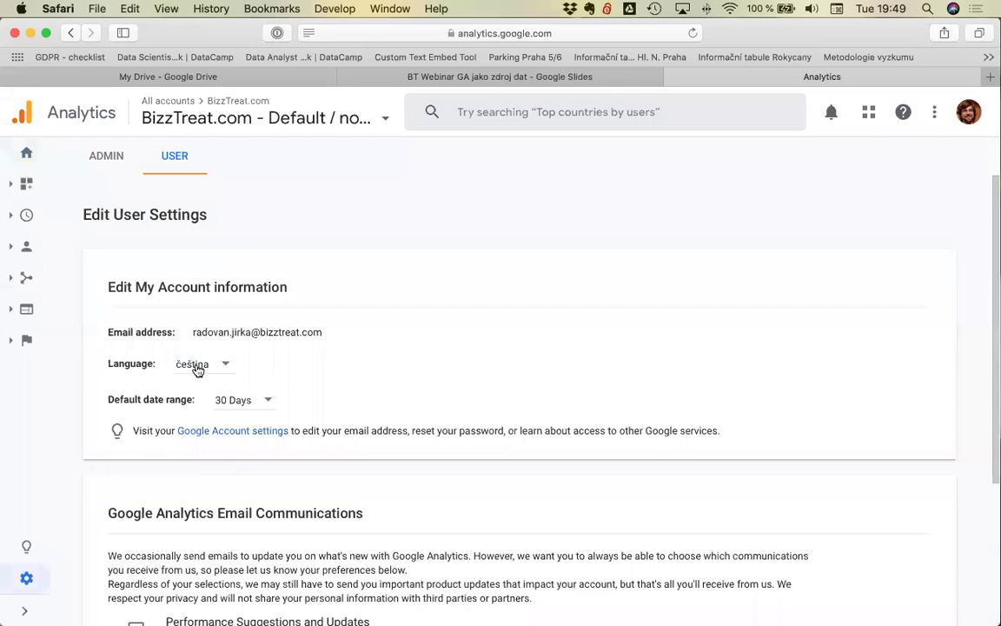
Step: Sign out of the Google account, choose the same work account and sign back in with the account password
left_click(969, 112)
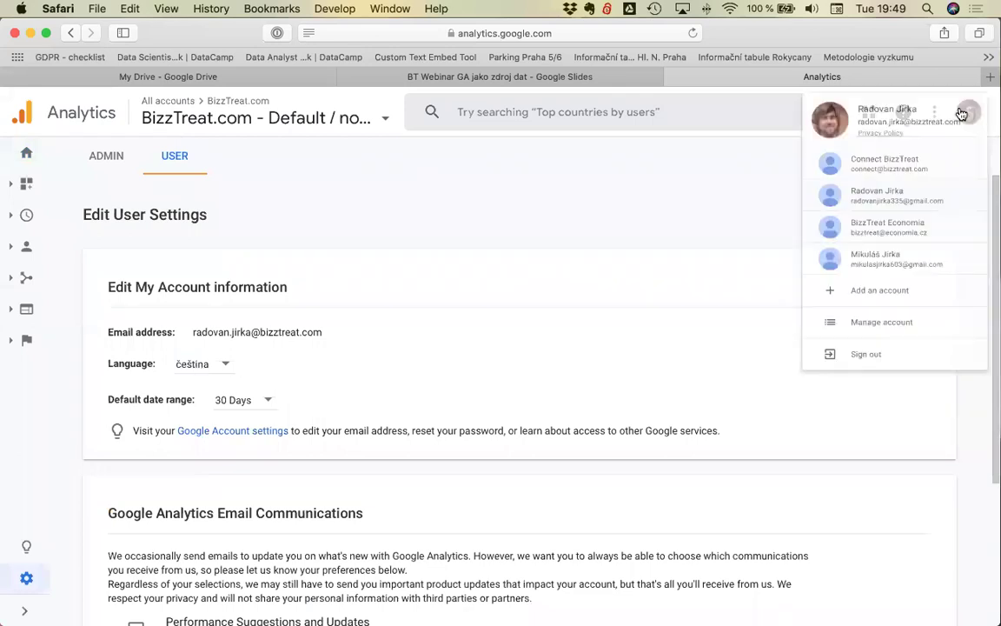
left_click(820, 455)
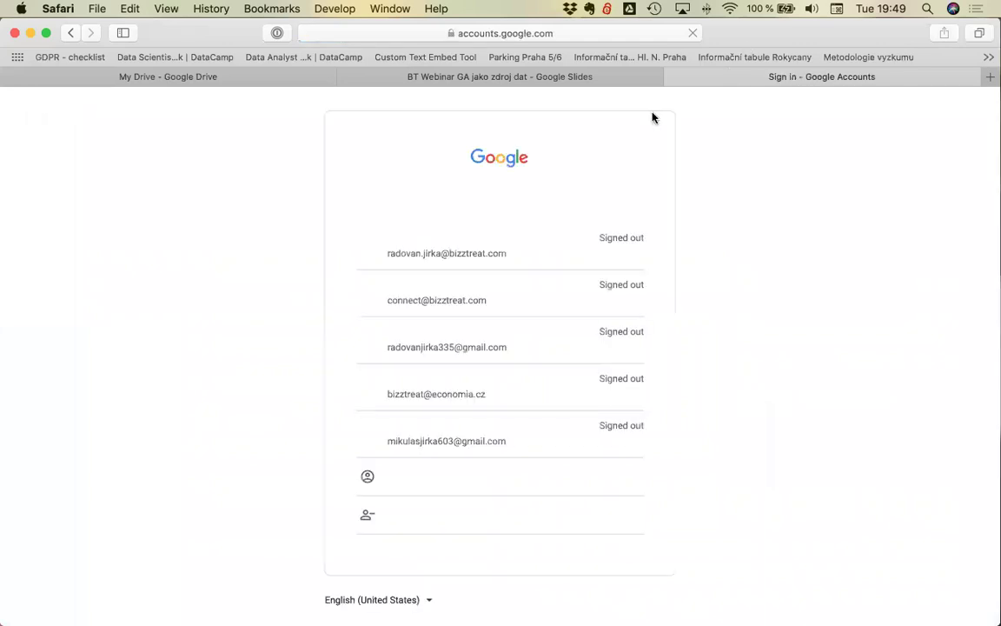
left_click(413, 252)
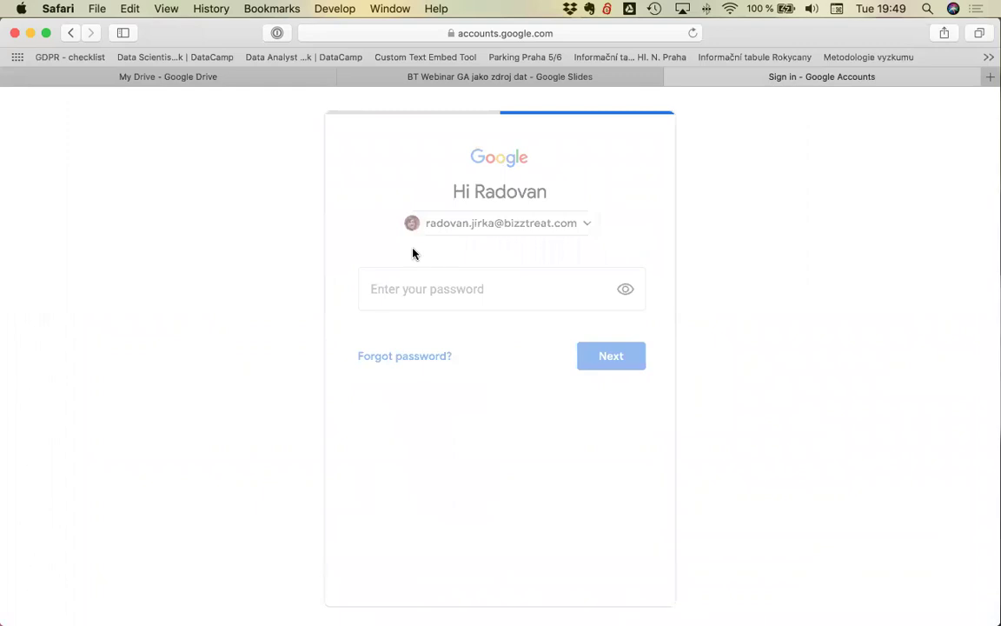
type("•••")
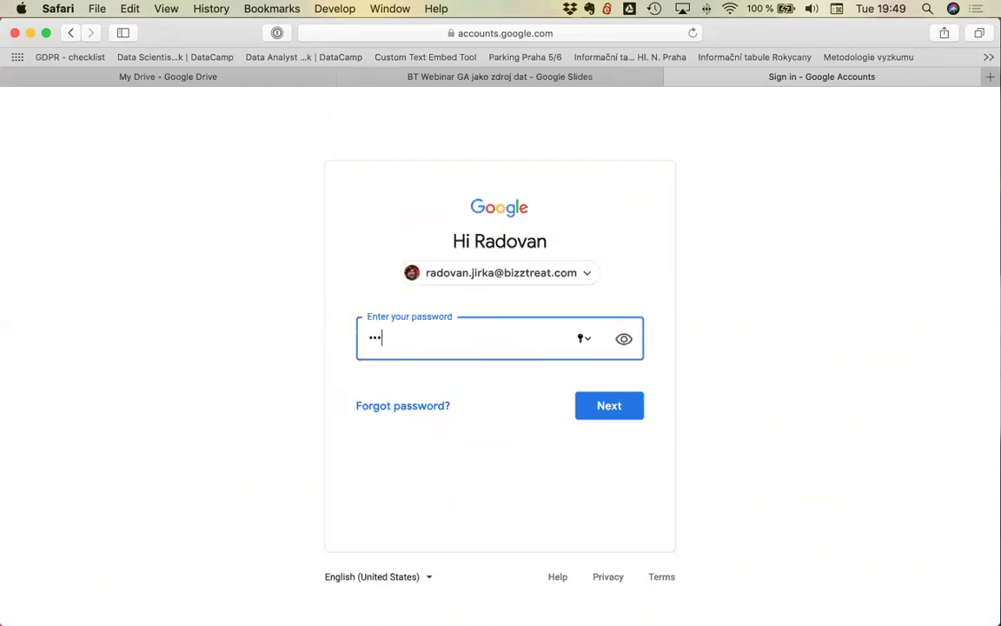
key("BackSpace")
key("BackSpace")
key("BackSpace")
type("••••••••••")
key("Return")
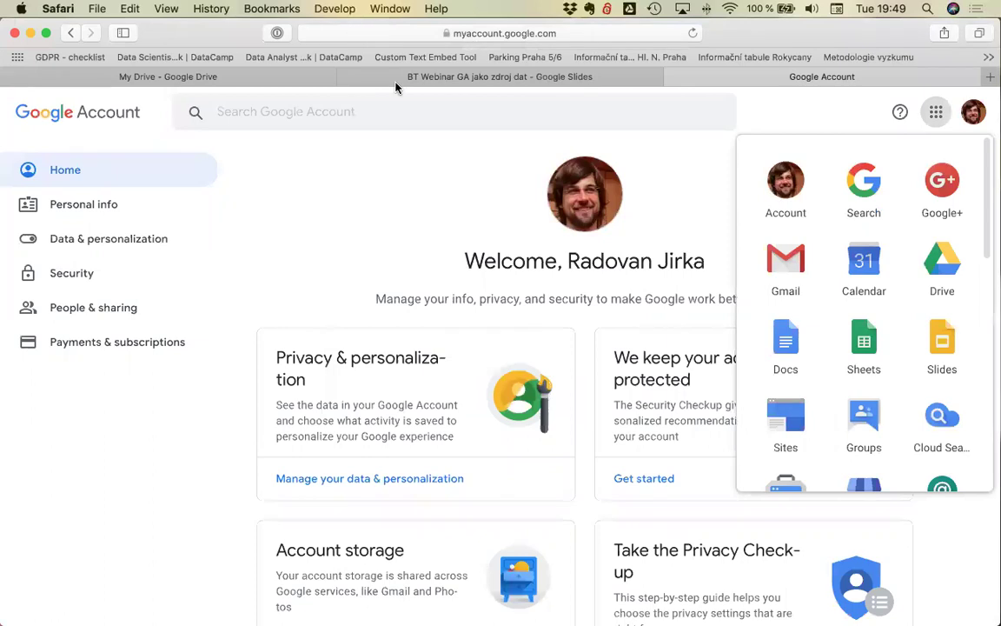
Step: Go to analytics.google.com and dismiss the Statistiky tip on the home page
left_click(364, 33)
type("ana")
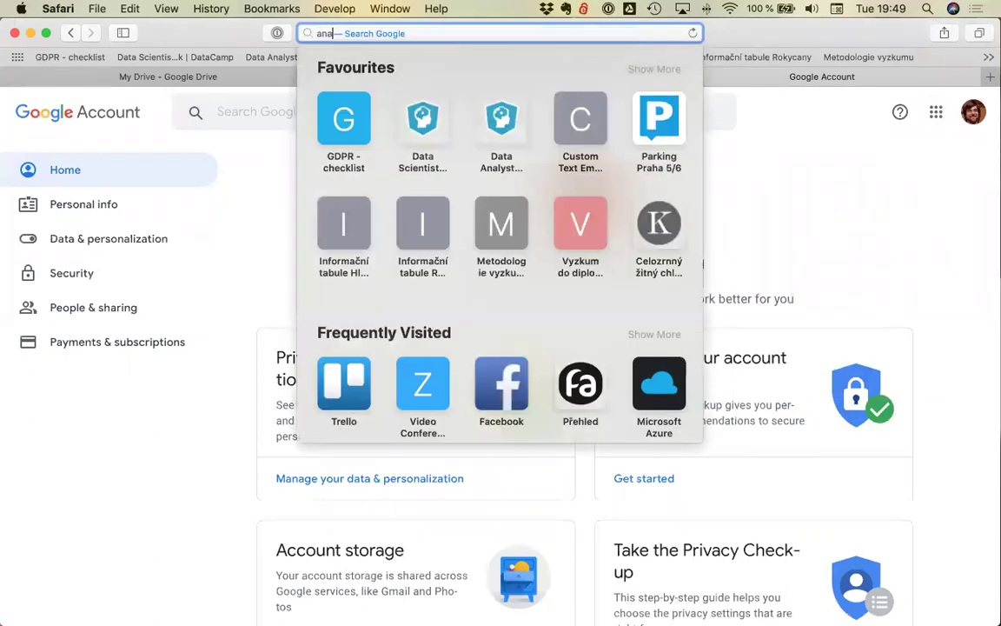
key("Return")
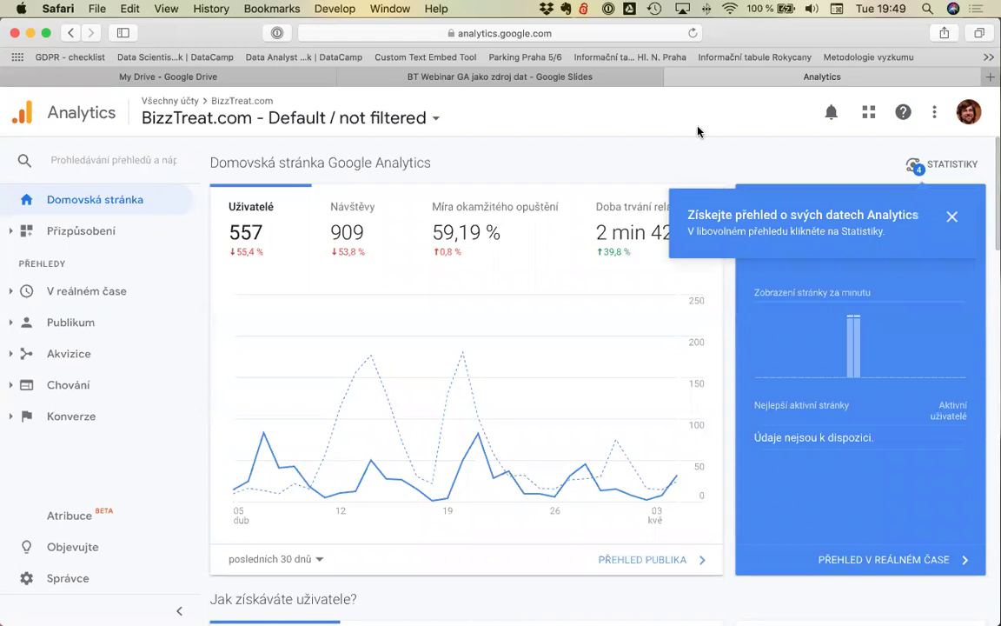
left_click(953, 218)
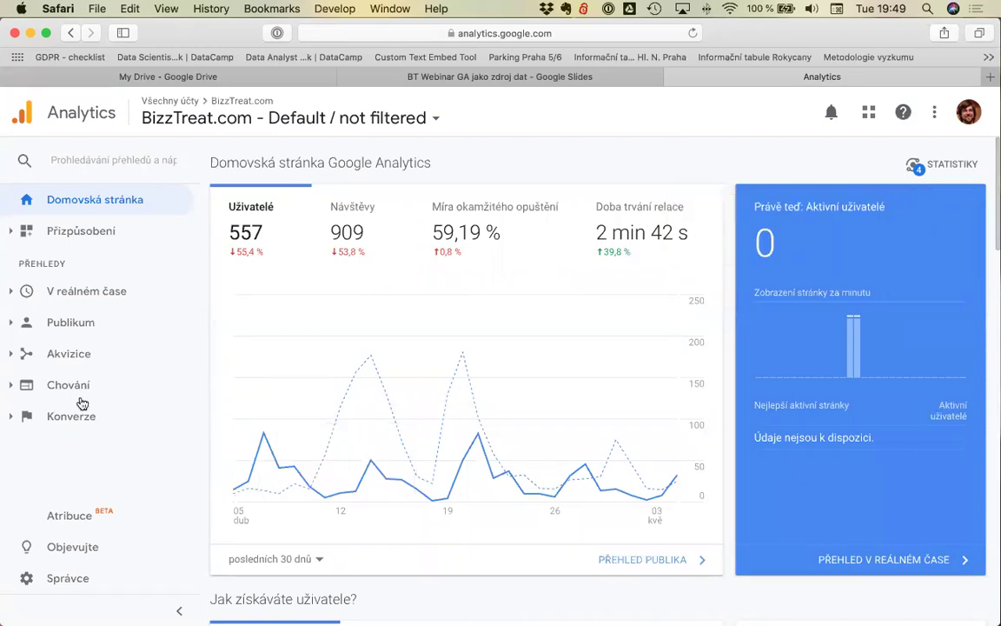
Step: Open the Demografické údaje overview report under Publikum and examine the age and gender charts
left_click(11, 326)
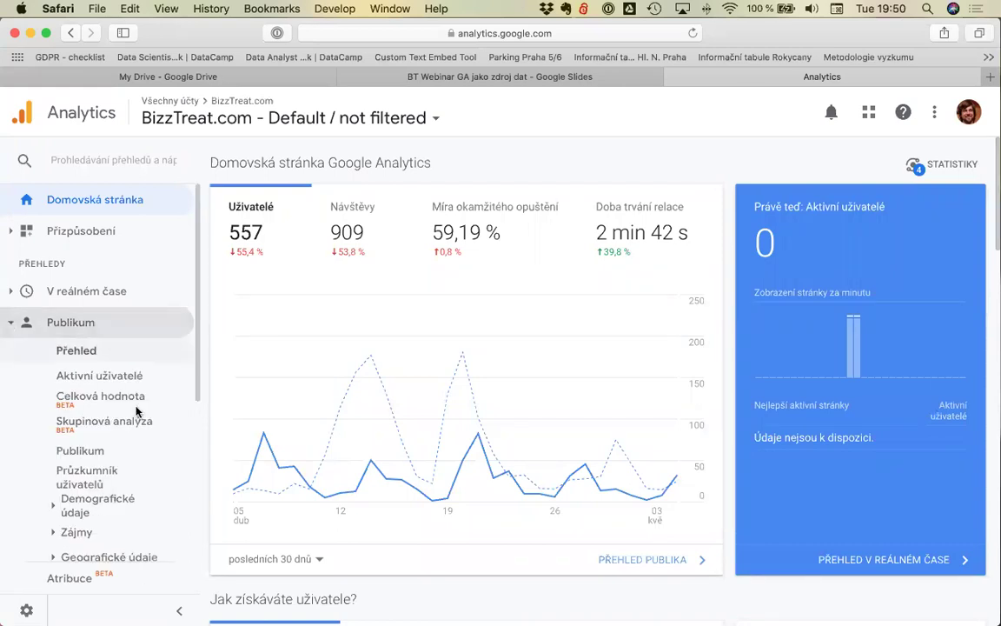
scroll(134, 456, "down", 3)
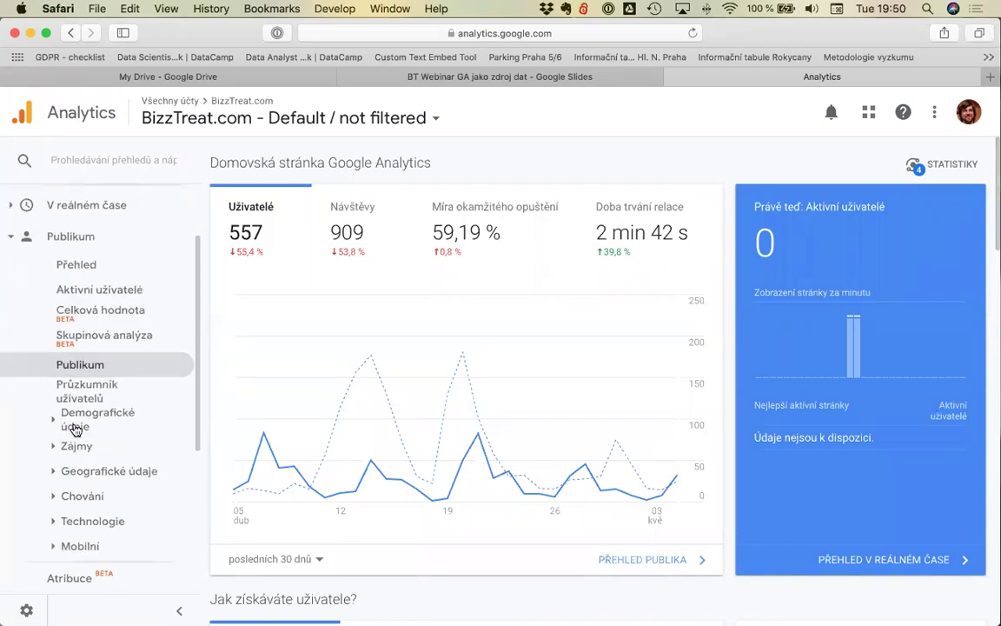
left_click(76, 429)
left_click(112, 446)
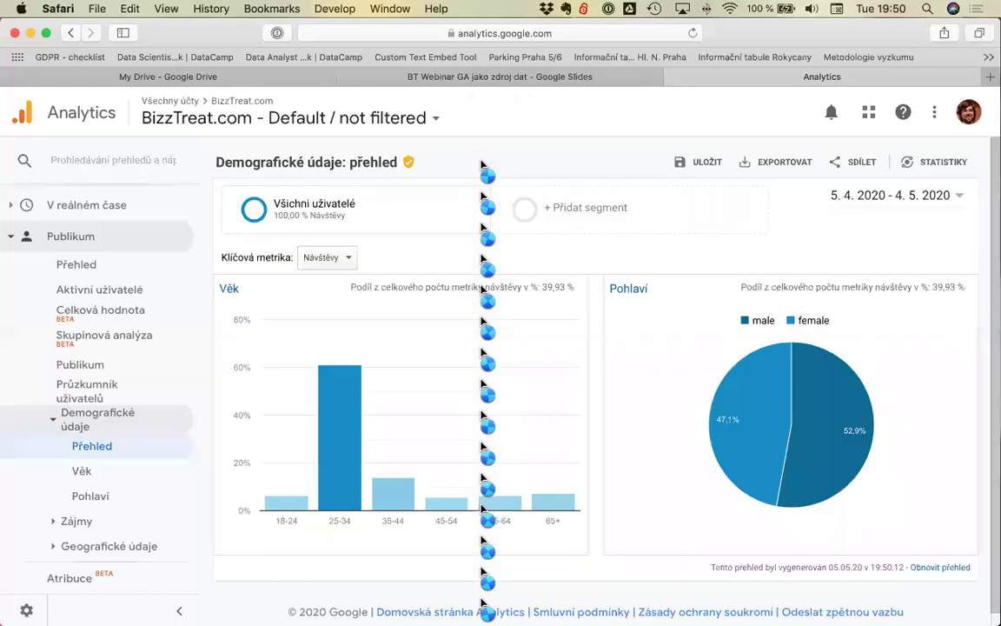
mouse_move(349, 458)
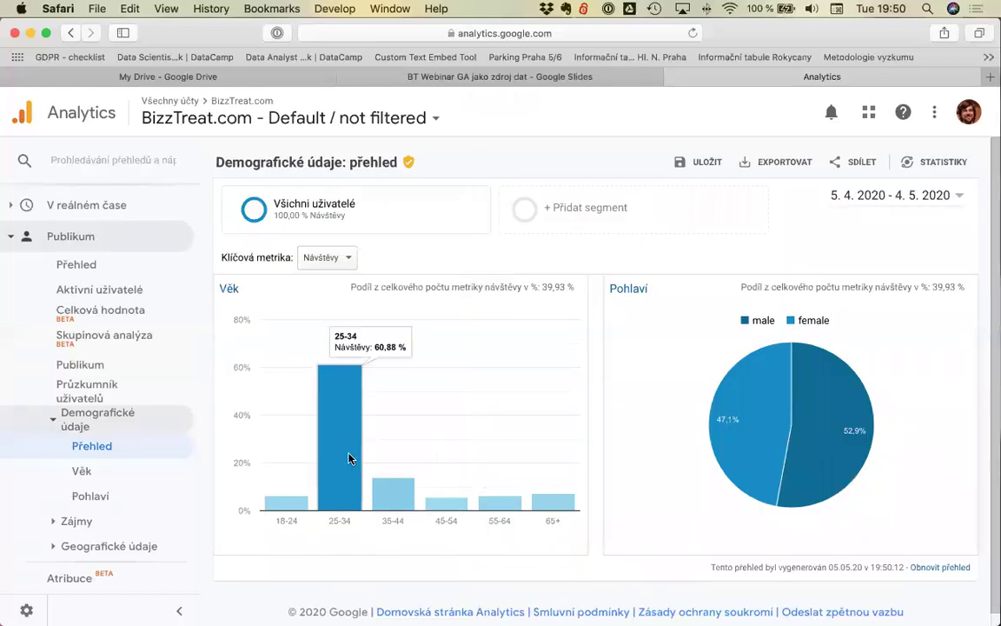
mouse_move(774, 429)
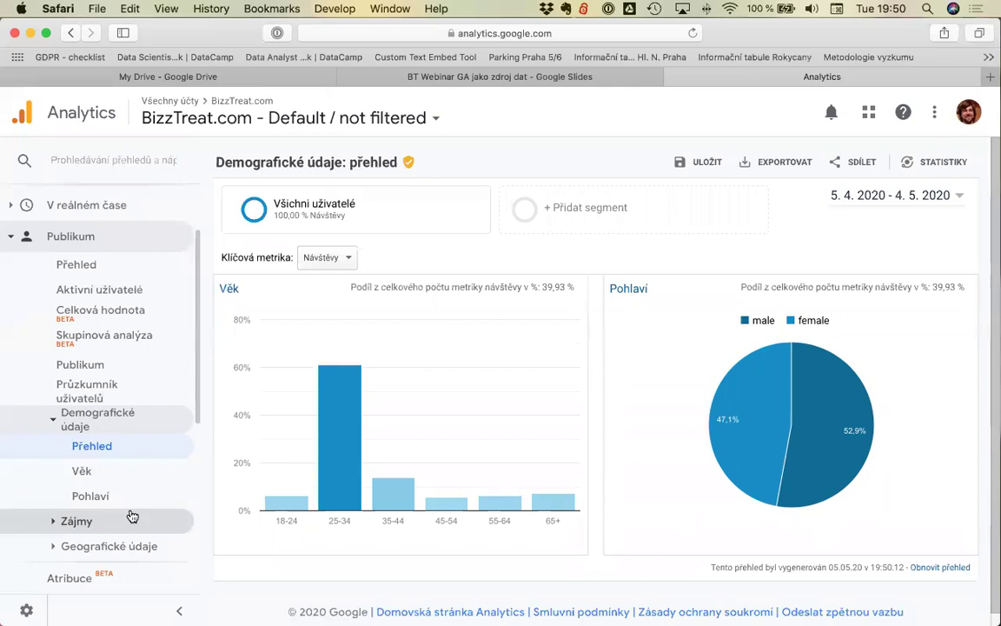
Step: Open the Zájmové kategorie report under Zájmy and examine the table of interest categories
scroll(122, 487, "down", 2)
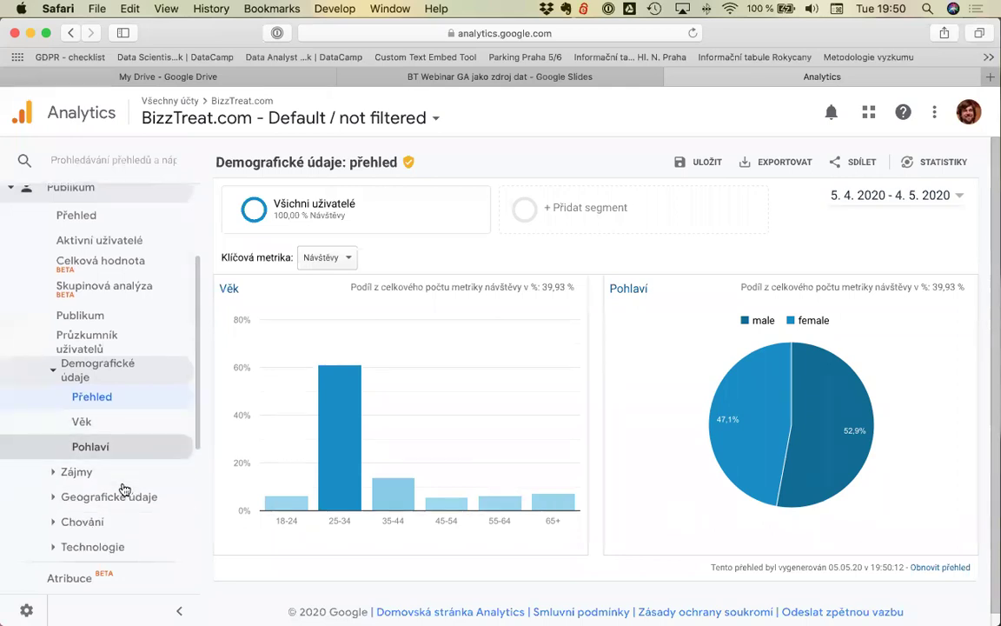
left_click(76, 472)
scroll(130, 476, "down", 2)
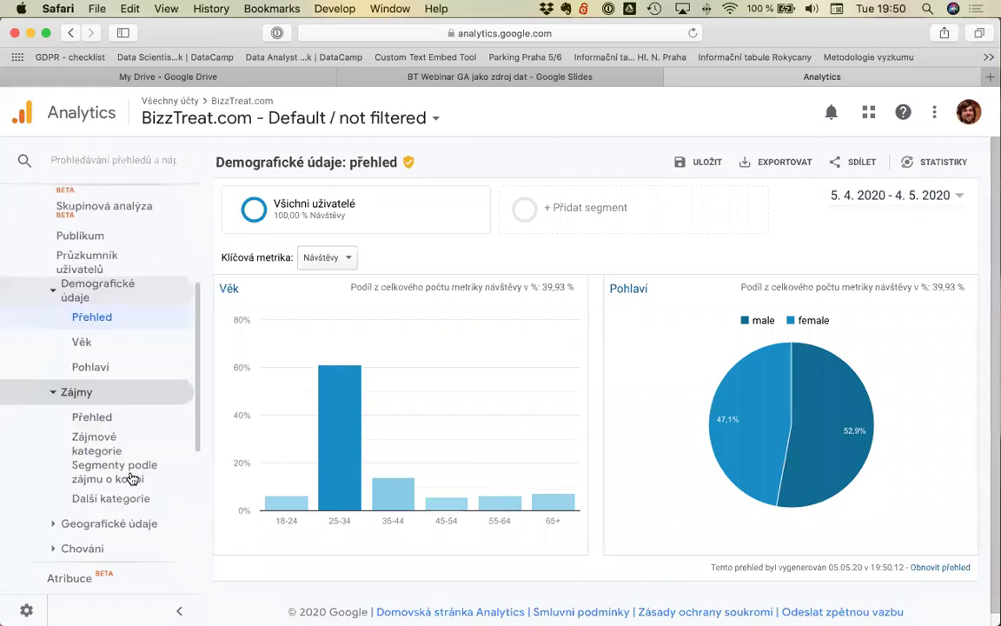
left_click(99, 432)
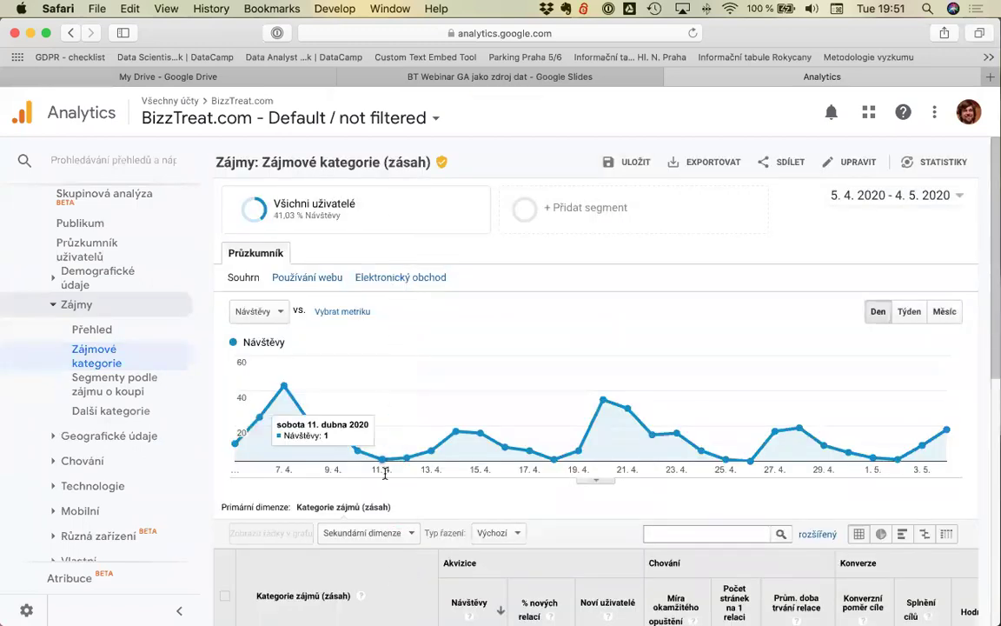
scroll(349, 603, "down", 10)
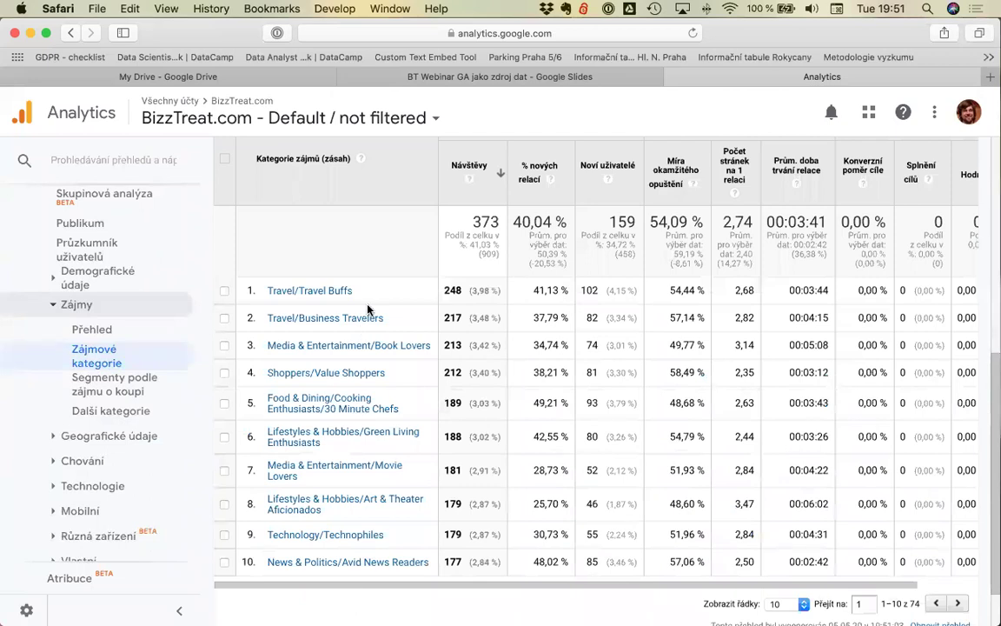
scroll(368, 309, "up", 1)
scroll(368, 310, "up", 1)
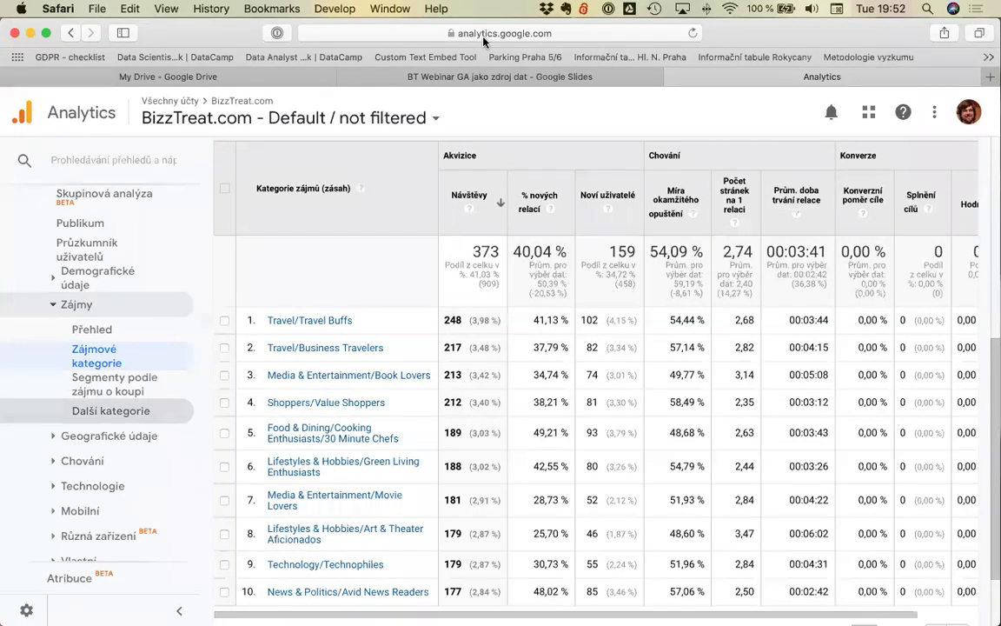
Step: Switch the report to the BizzTreat.com - Master / filtered view and review the available accounts, properties and views
left_click(430, 121)
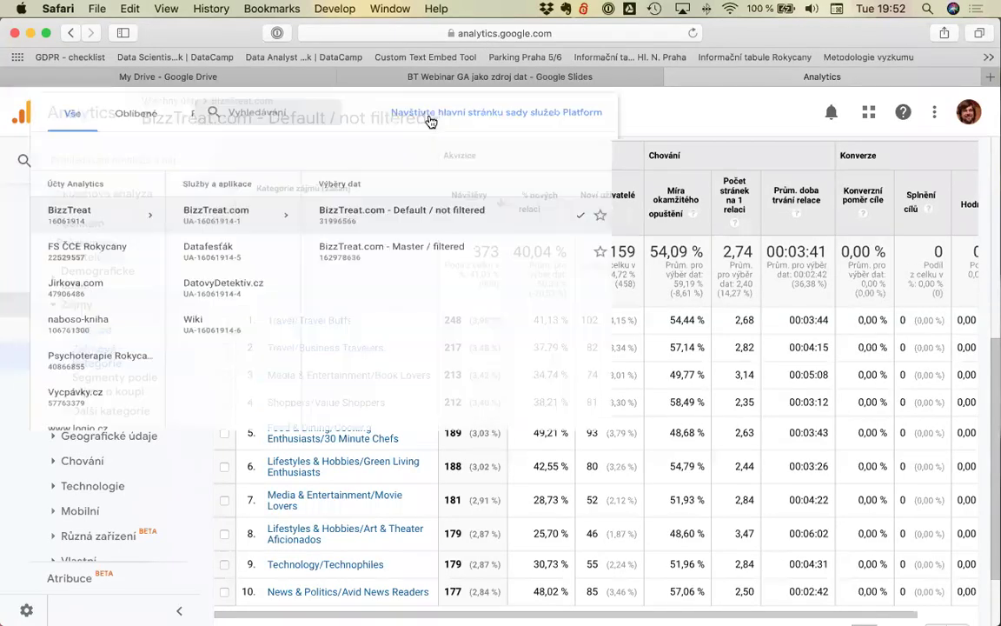
key("Escape")
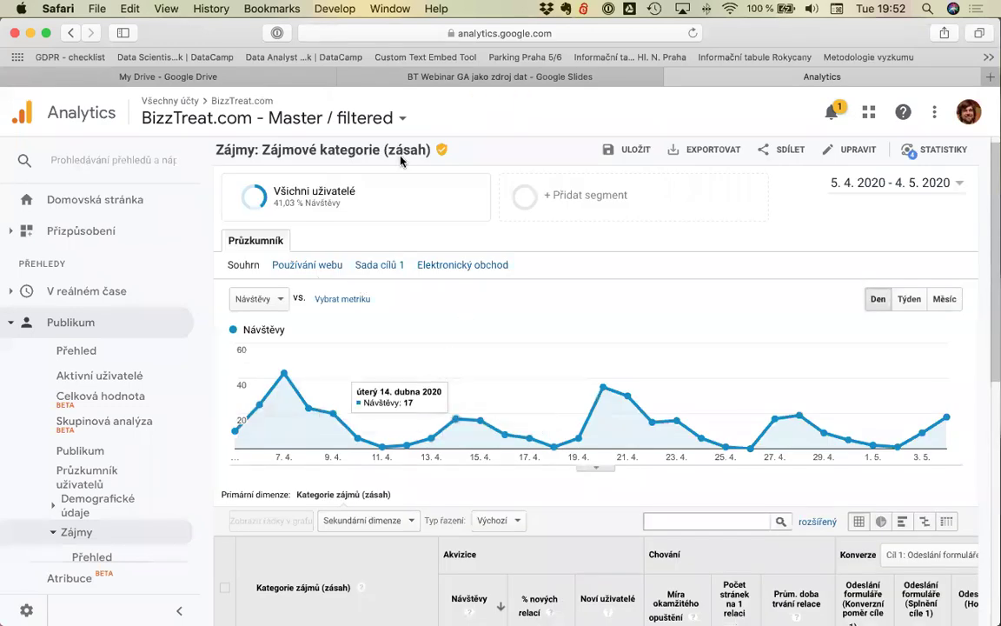
left_click(401, 118)
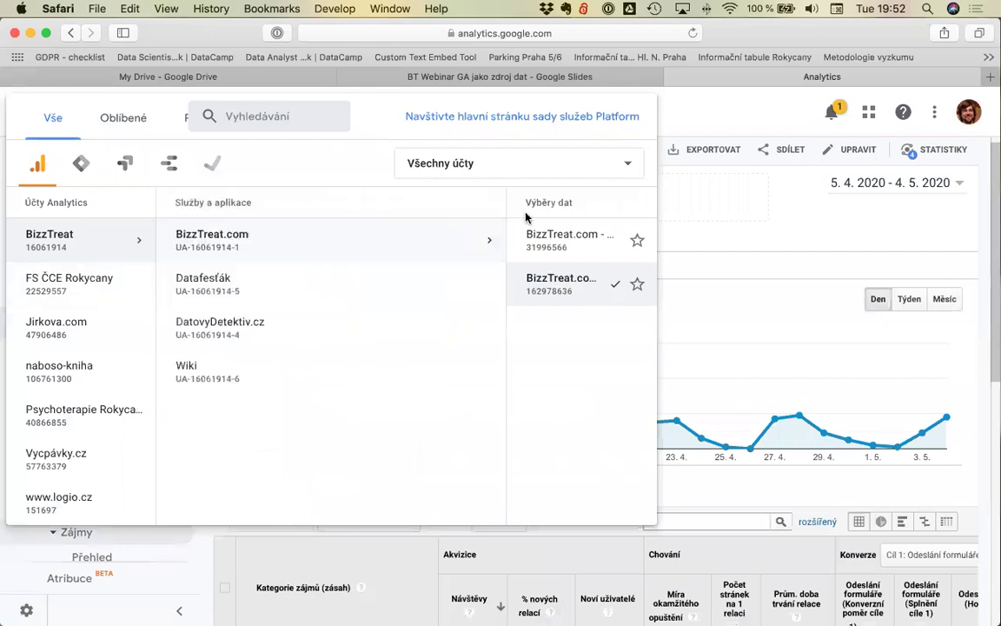
left_click(793, 233)
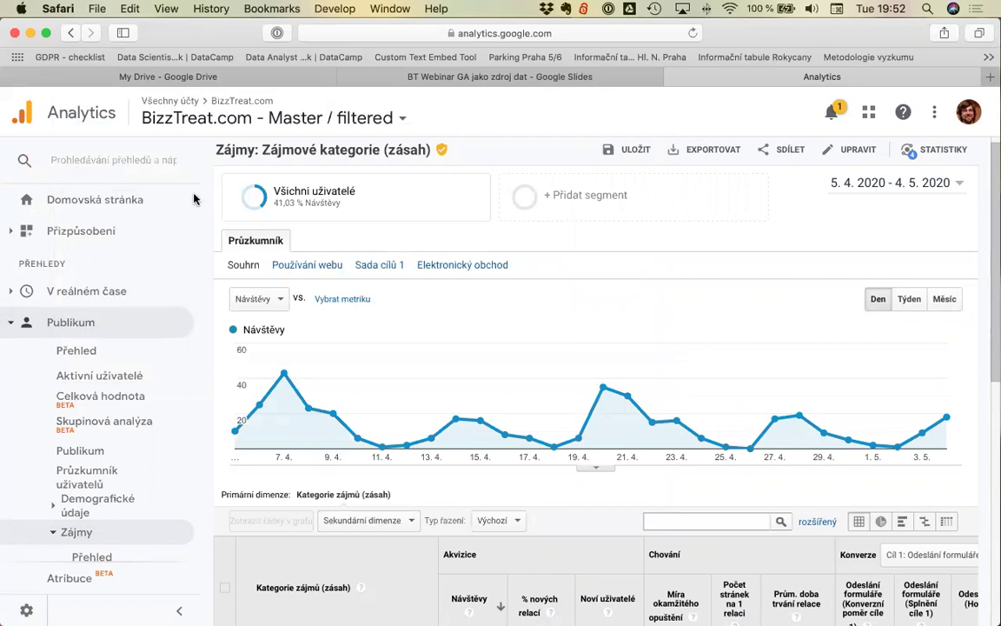
Step: Open the Jazyk report under Geografické údaje and examine the sessions by user language
scroll(134, 400, "down", 3)
scroll(135, 400, "down", 3)
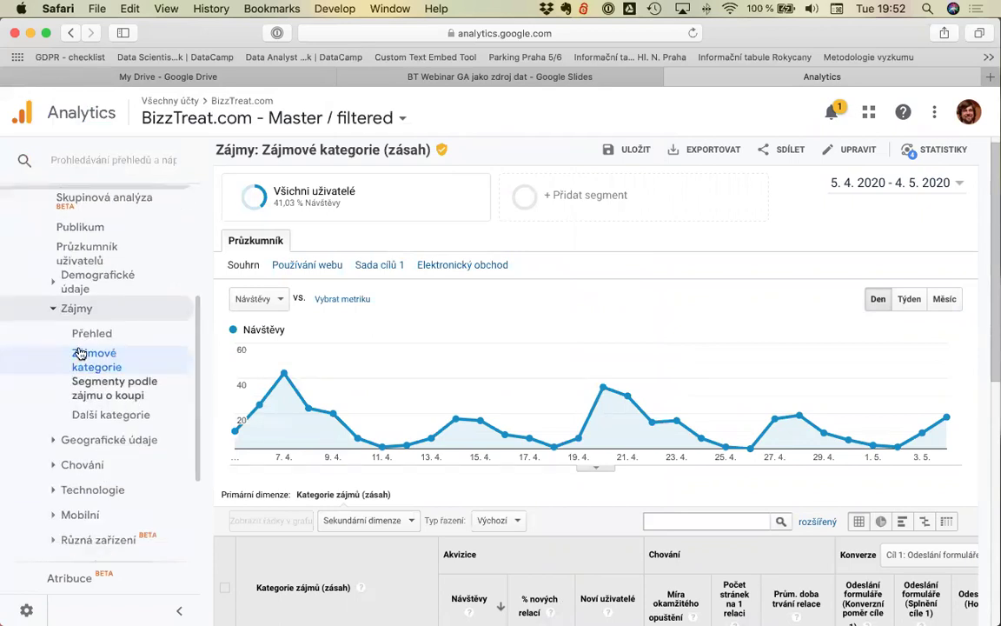
left_click(54, 309)
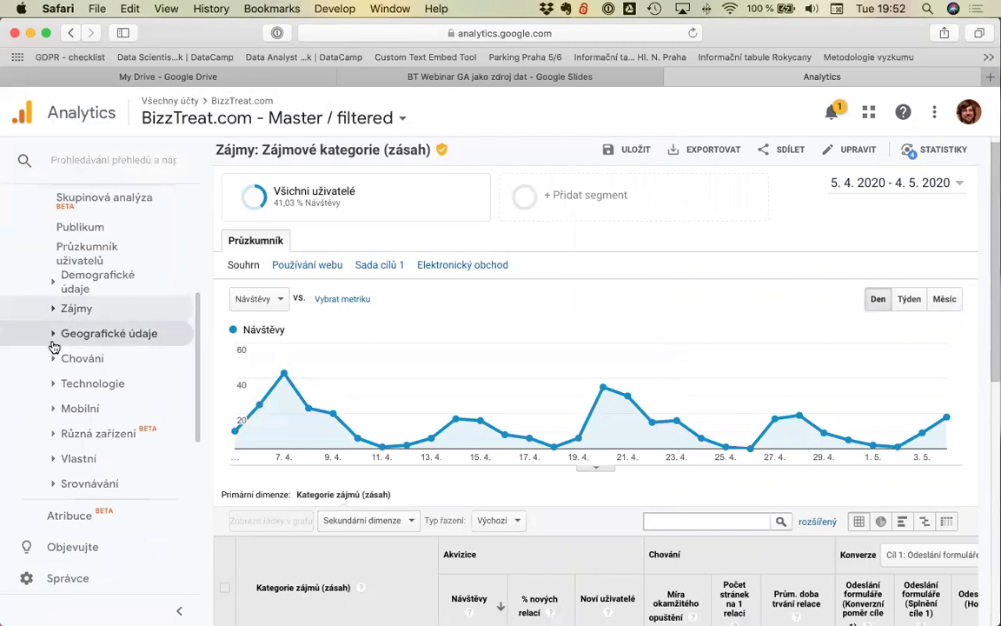
left_click(55, 339)
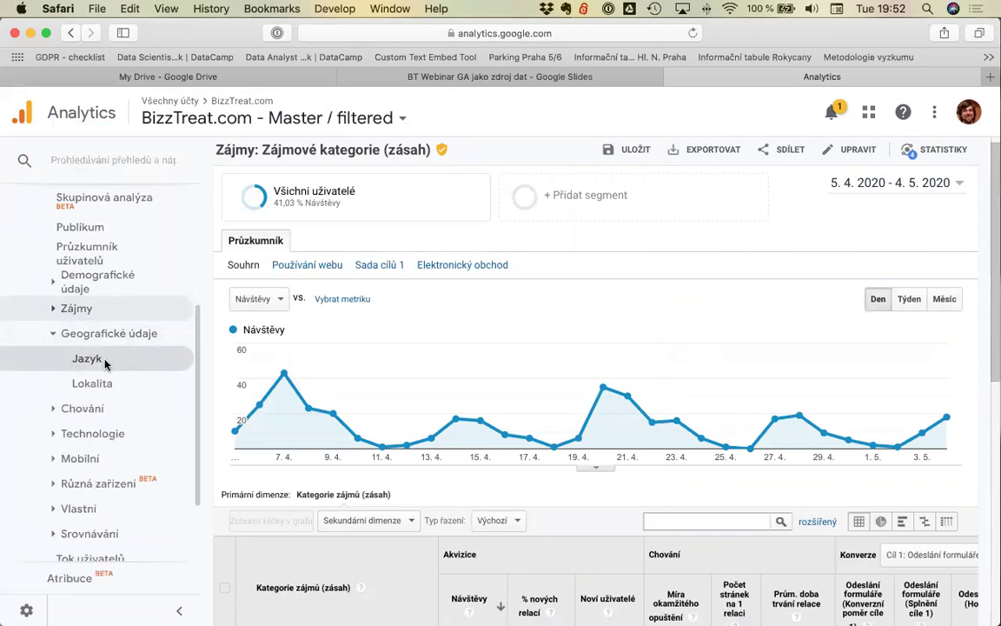
left_click(105, 364)
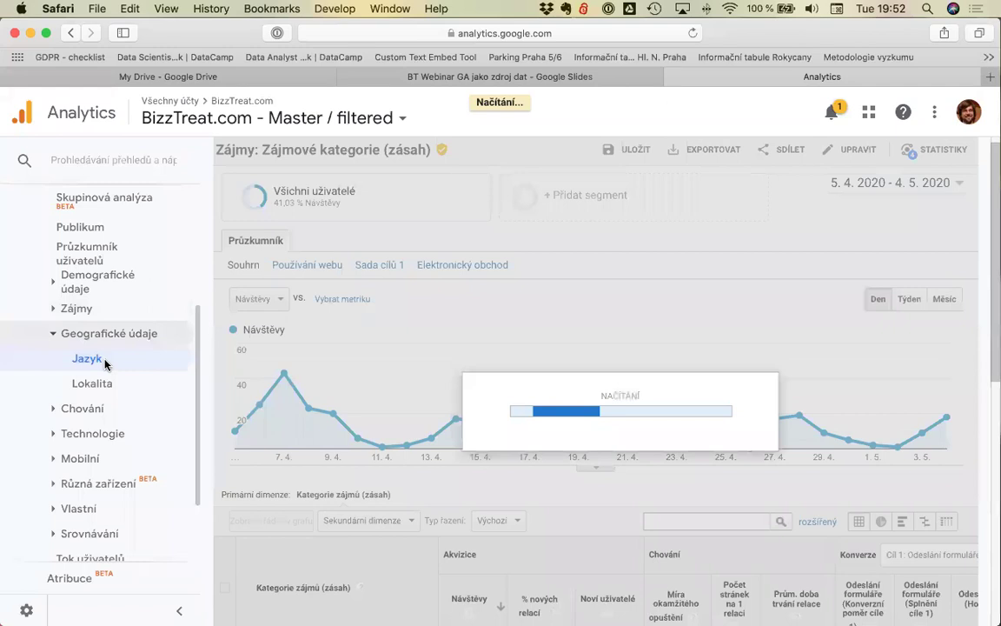
scroll(259, 526, "down", 3)
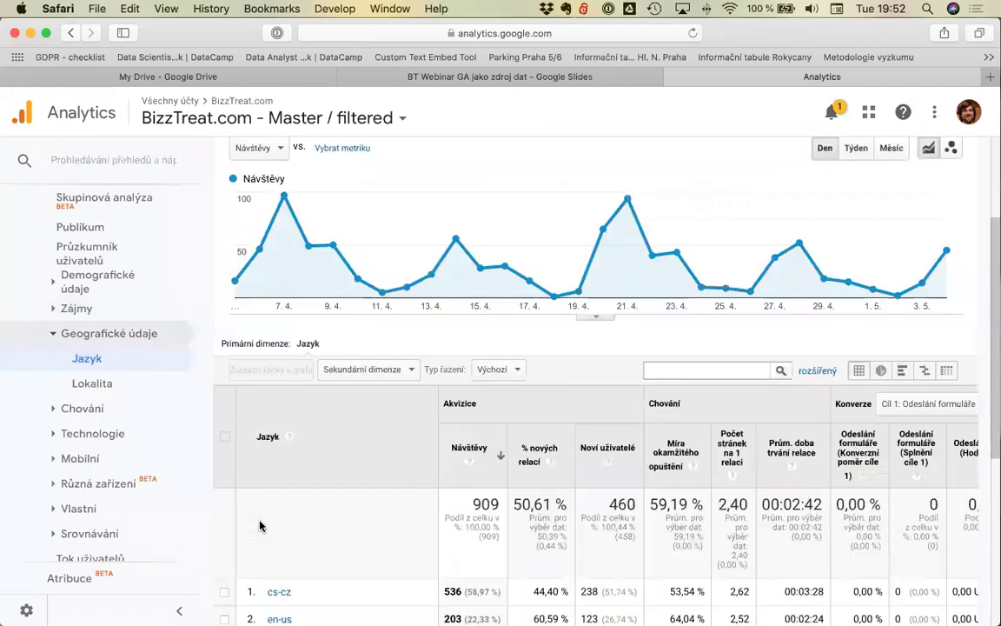
scroll(259, 526, "down", 2)
scroll(332, 472, "up", 1)
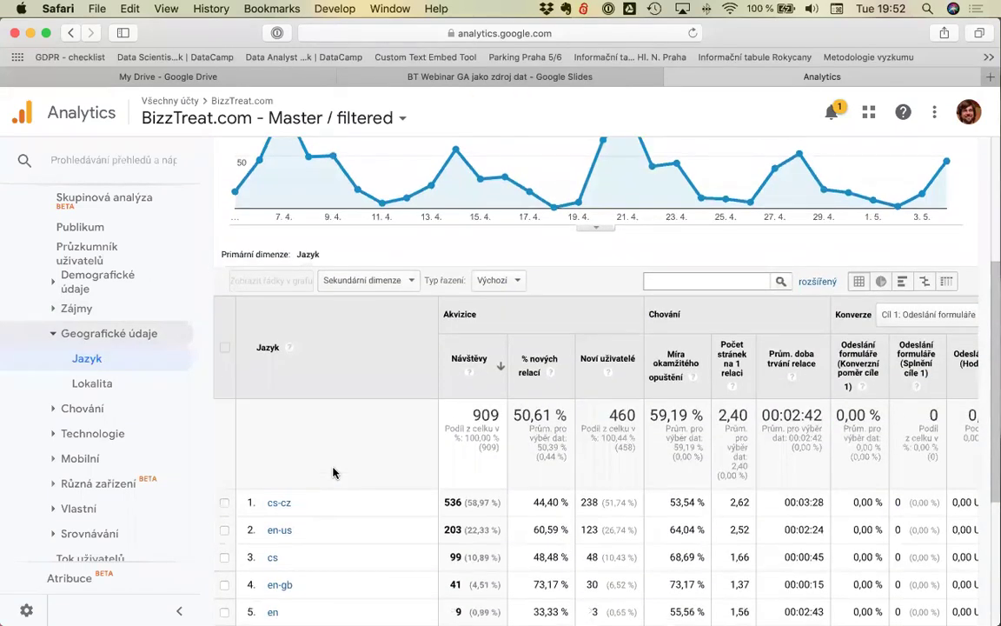
scroll(333, 472, "up", 2)
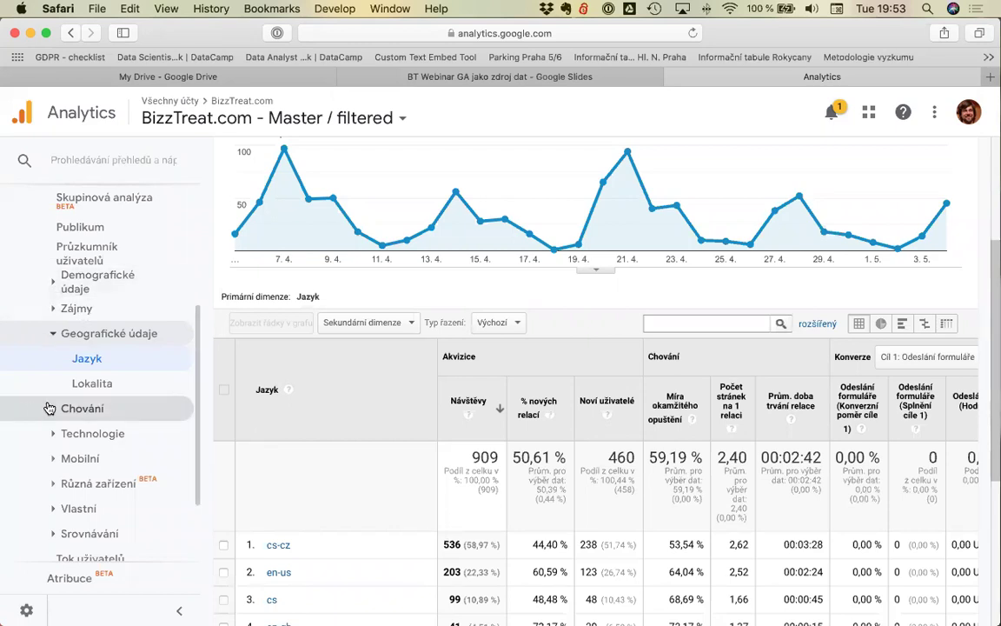
Step: Open the Zařízení report under Mobilní and examine the table of mobile devices
left_click(52, 437)
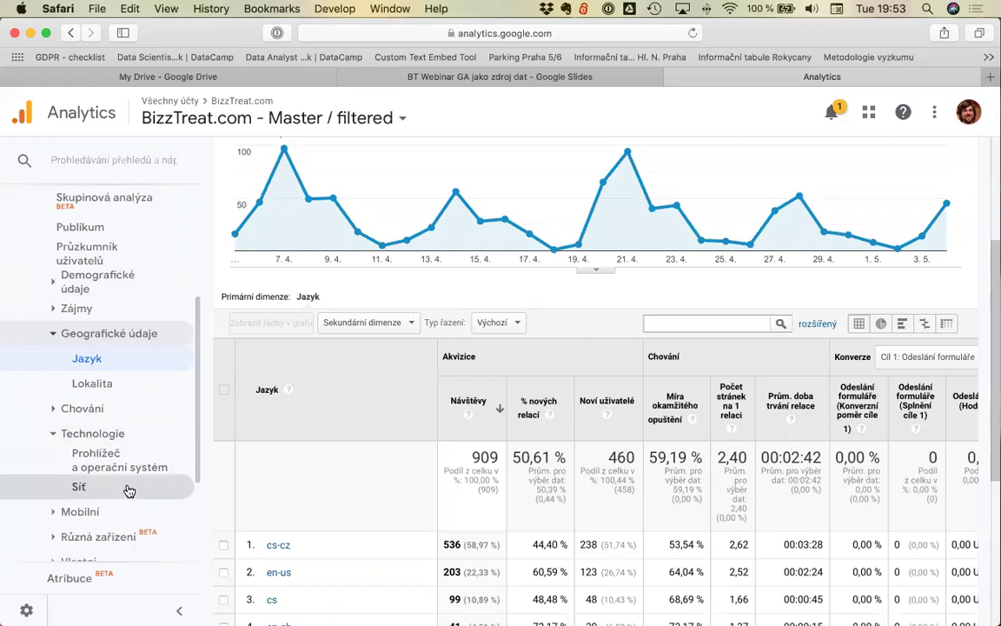
scroll(117, 477, "down", 2)
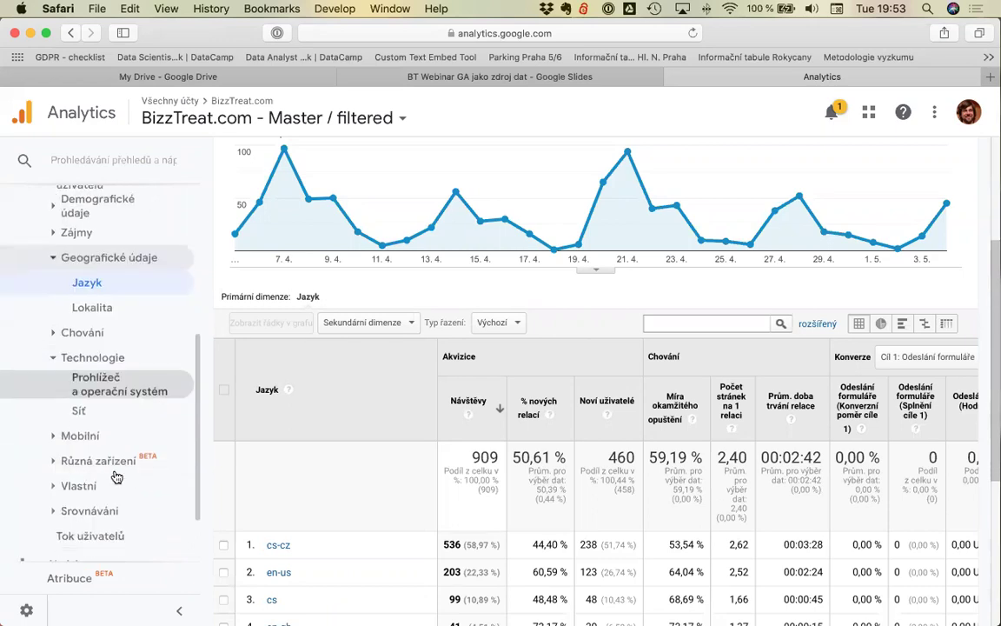
left_click(58, 437)
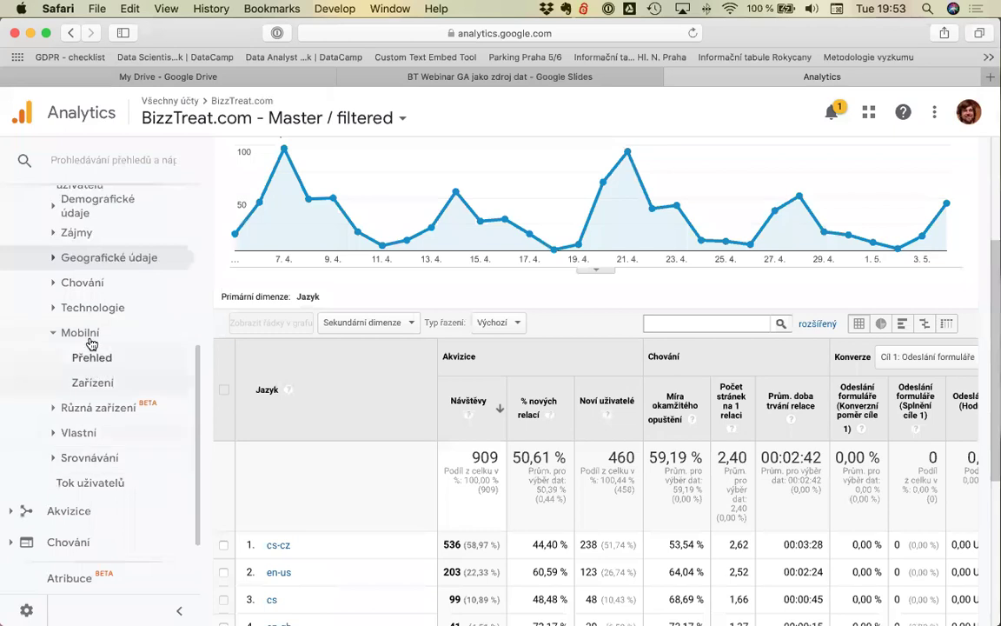
left_click(106, 383)
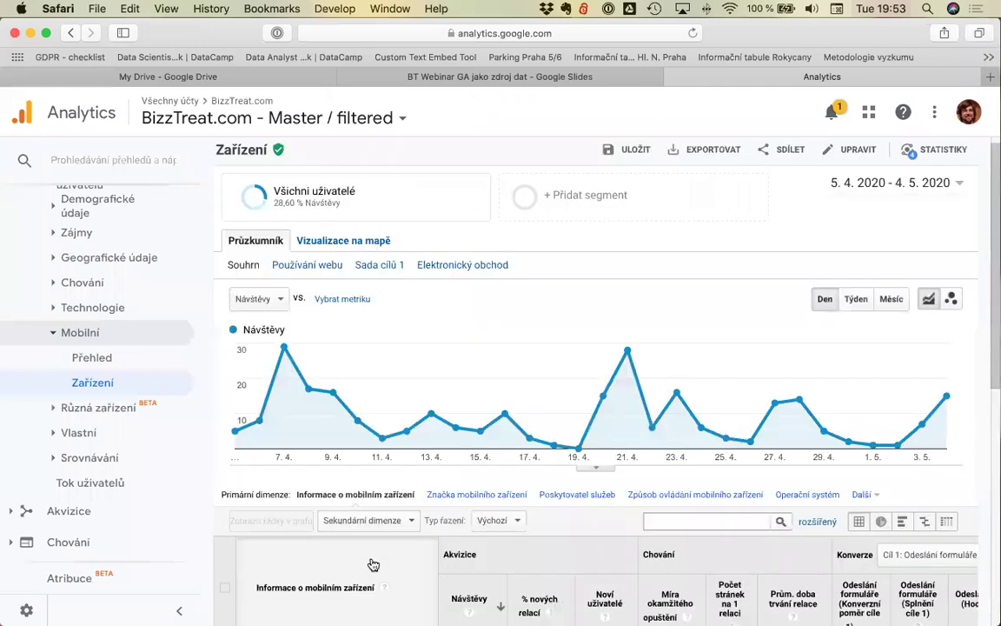
scroll(373, 565, "down", 5)
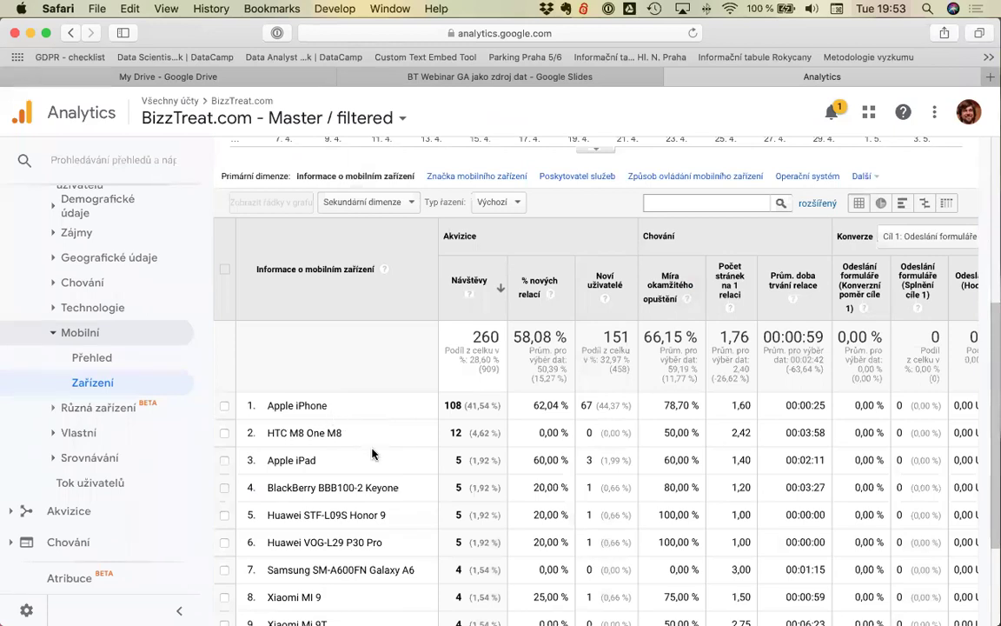
Step: Set the report's date range to Minulý měsíc (1. 4. 2020 - 30. 4. 2020) and review the device table
scroll(374, 520, "up", 5)
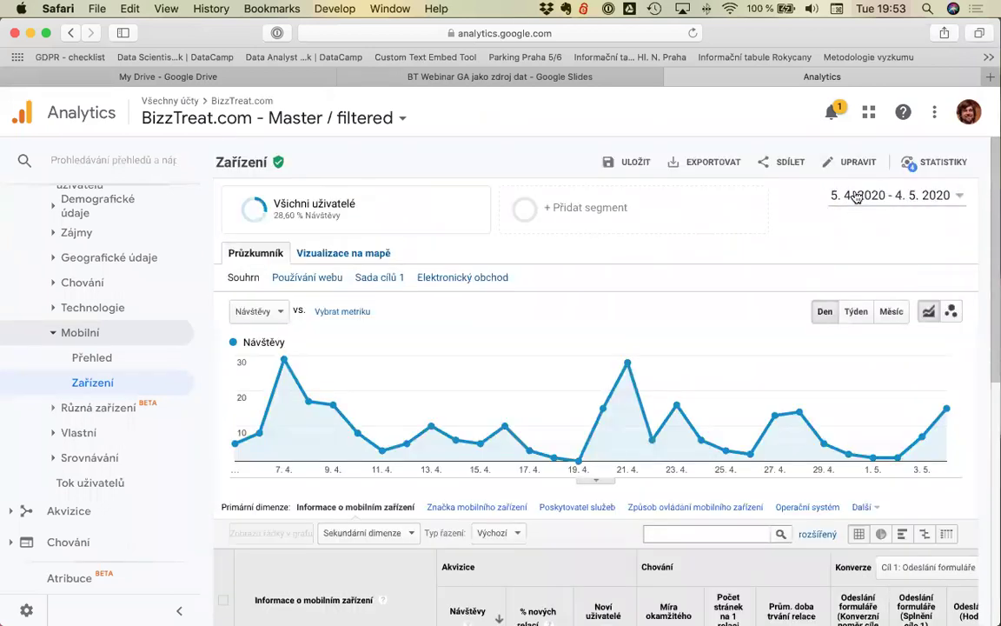
left_click(958, 199)
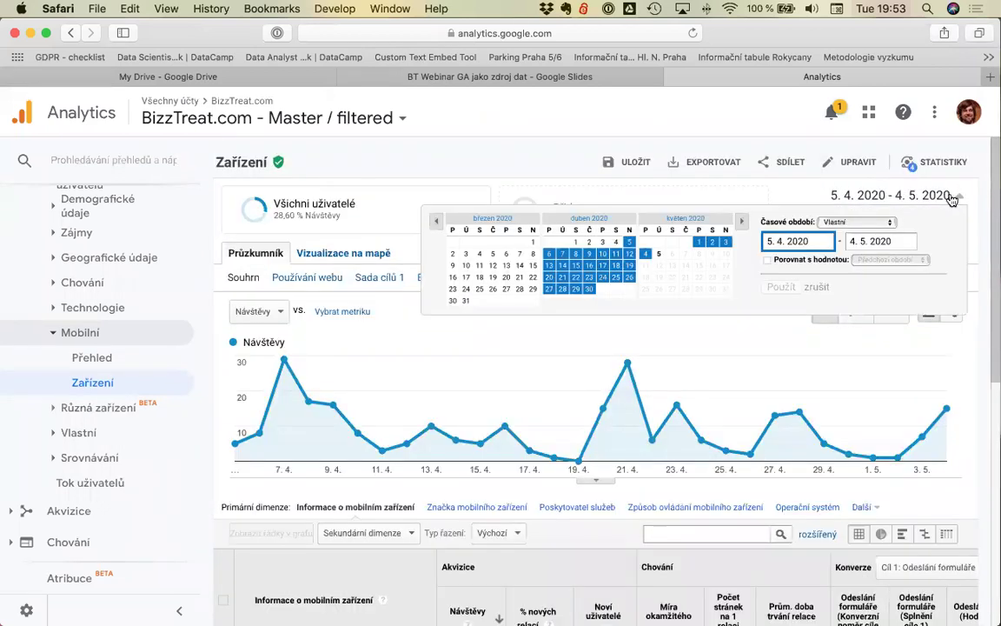
left_click(875, 223)
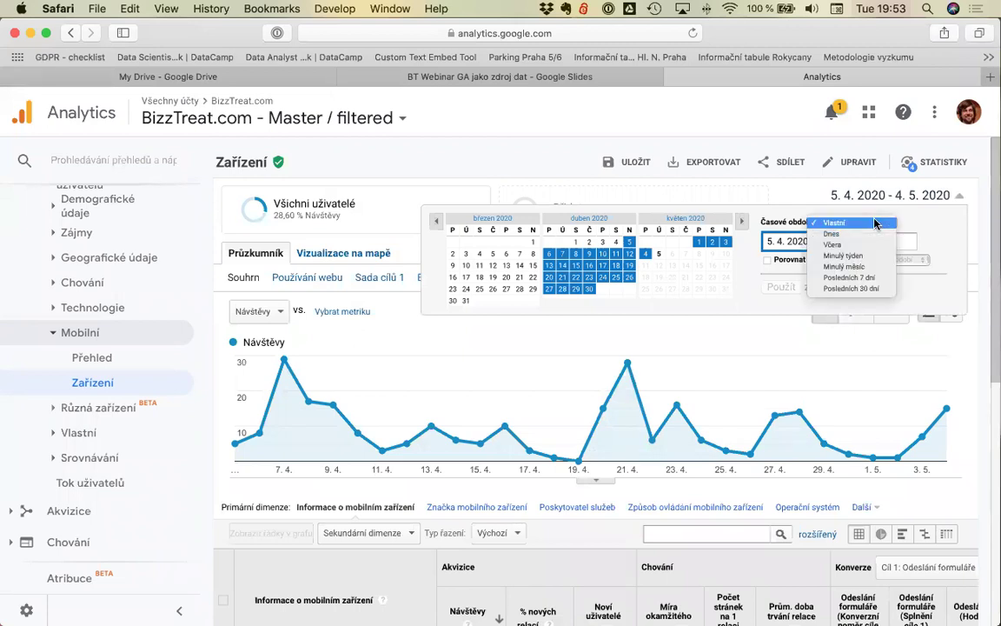
left_click(845, 266)
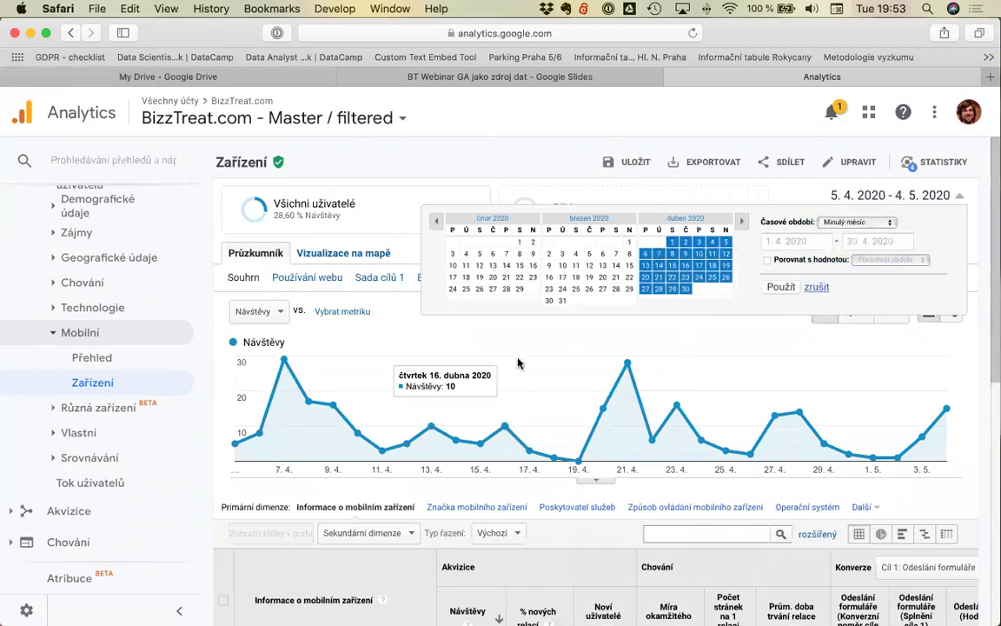
left_click(781, 287)
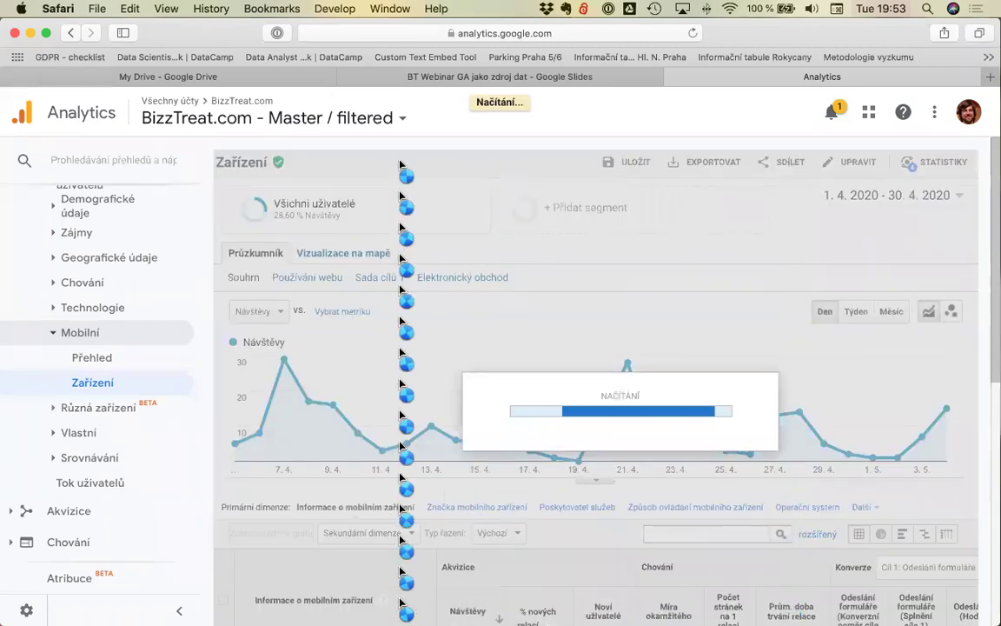
scroll(400, 511, "down", 5)
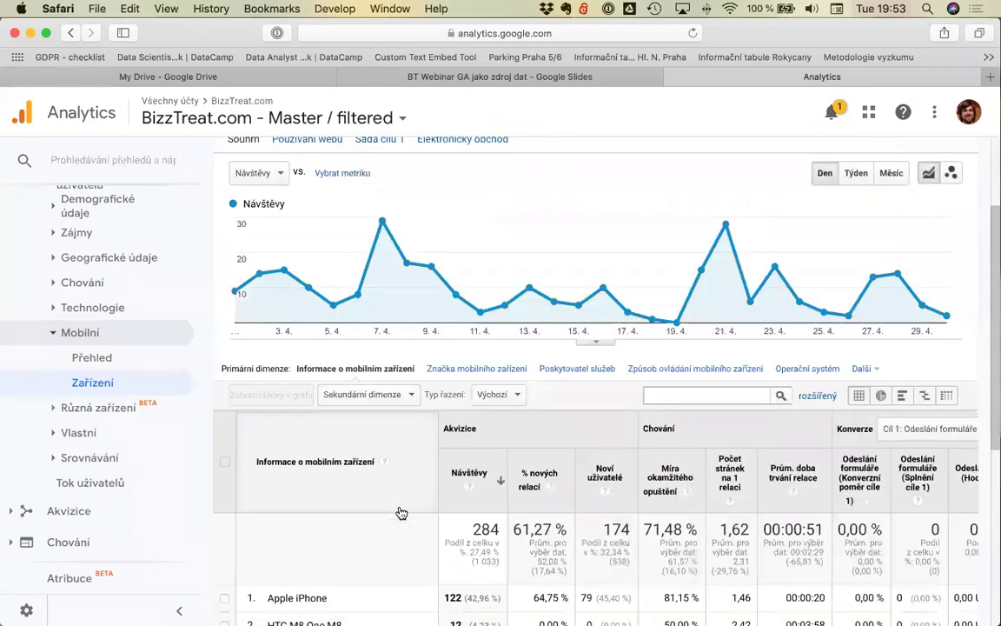
scroll(399, 511, "down", 2)
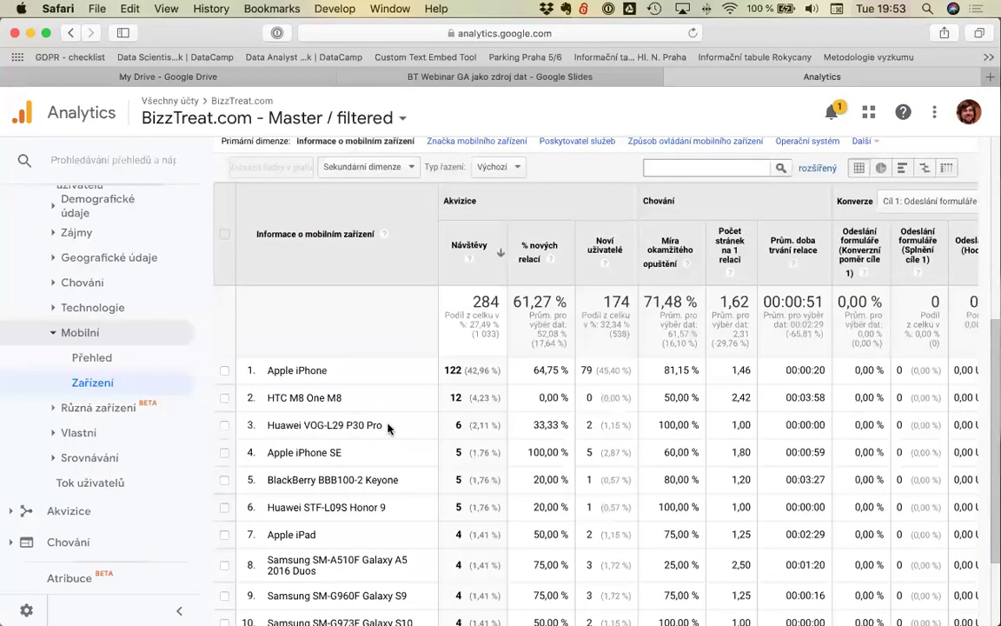
Step: Add the Mailing segment alongside Všichni uživatelé and compare both segments in the device table
scroll(392, 426, "up", 6)
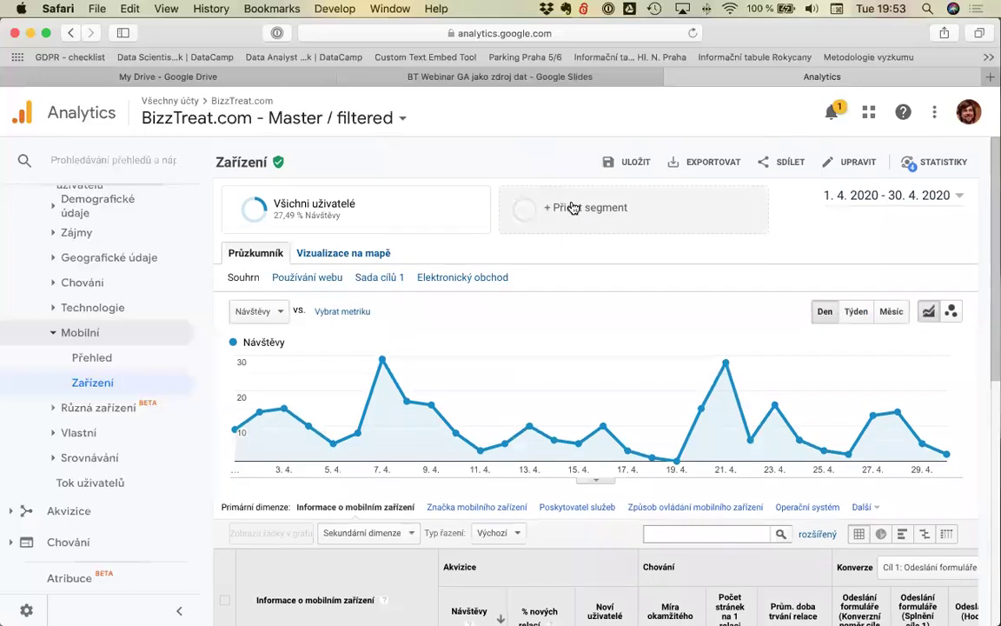
left_click(572, 208)
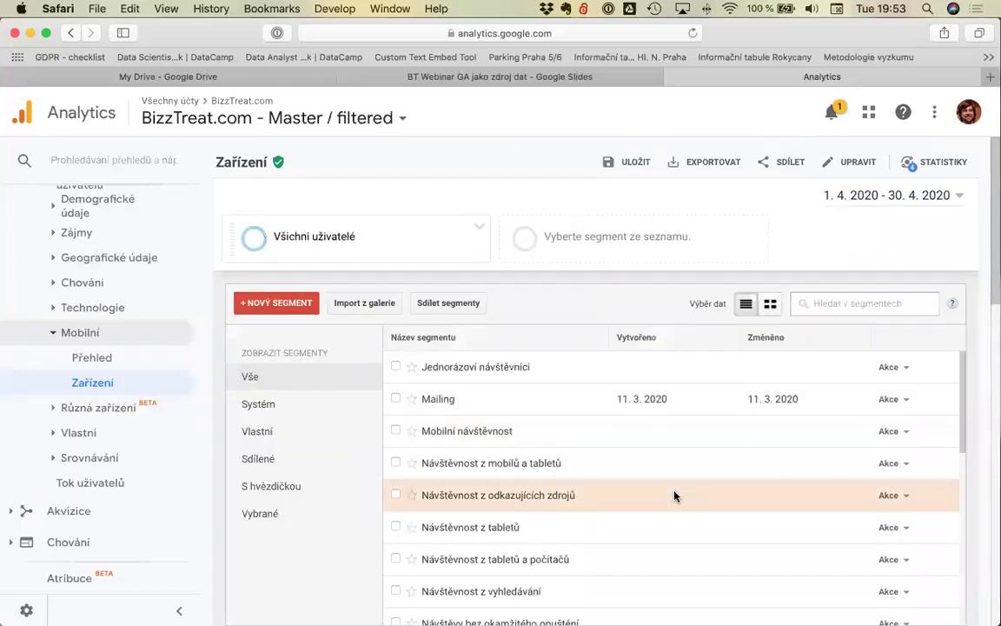
scroll(674, 495, "down", 10)
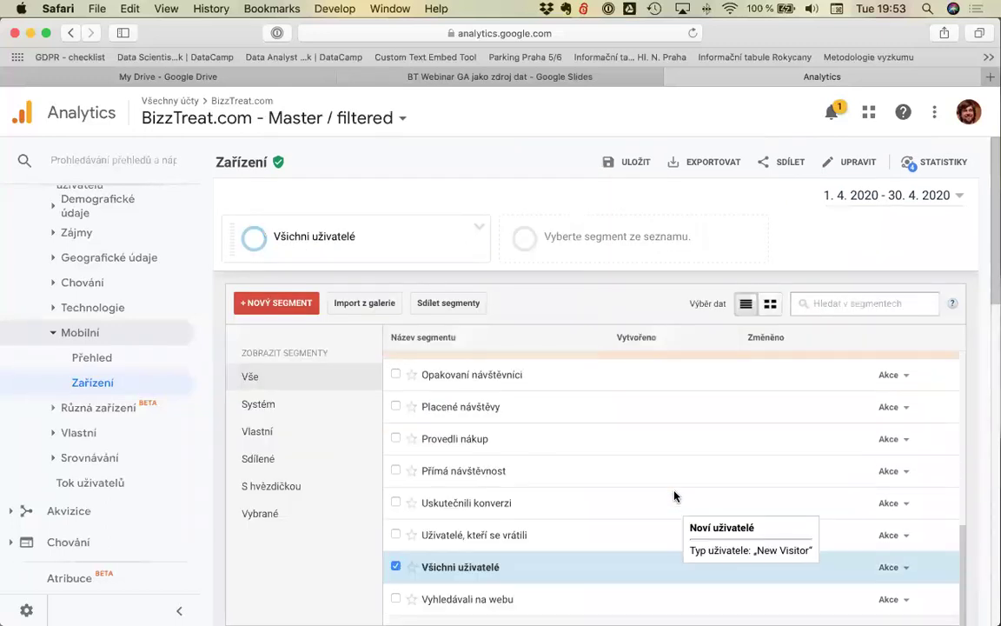
scroll(674, 495, "up", 10)
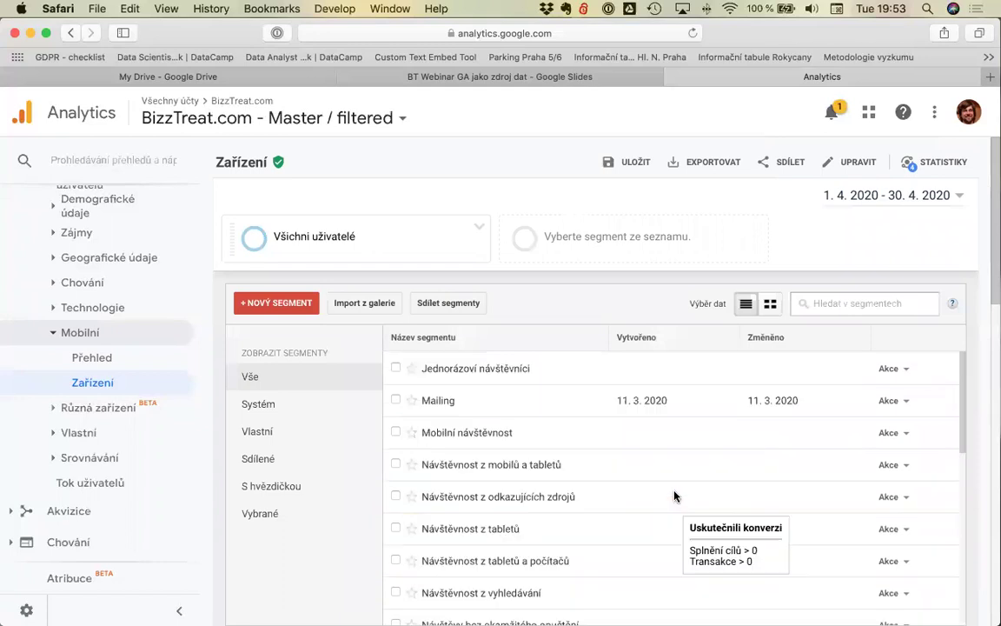
left_click(396, 399)
scroll(702, 526, "down", 10)
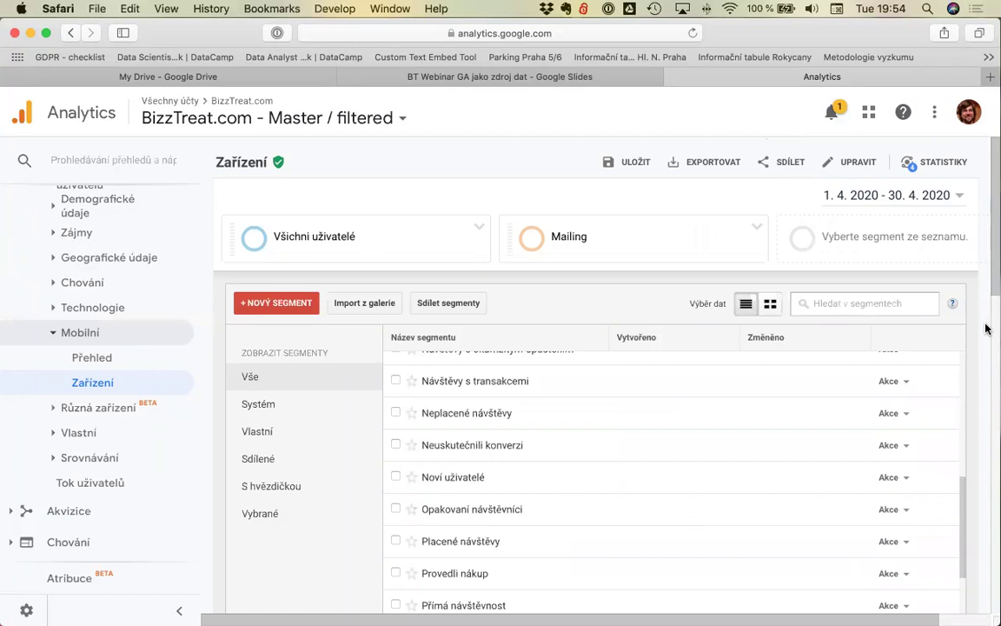
scroll(316, 273, "down", 5)
left_click(269, 318)
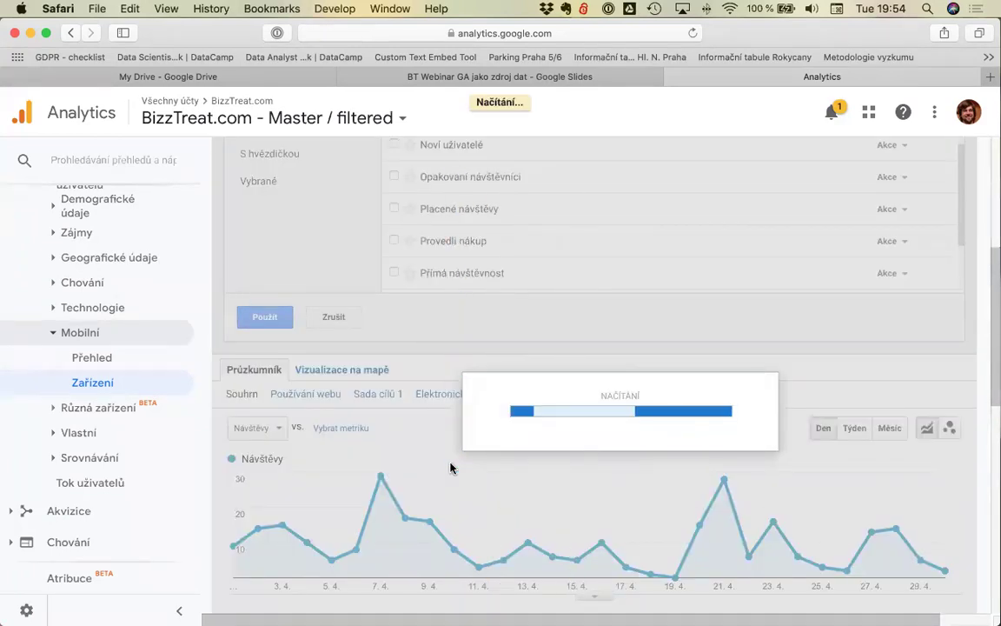
scroll(608, 398, "down", 5)
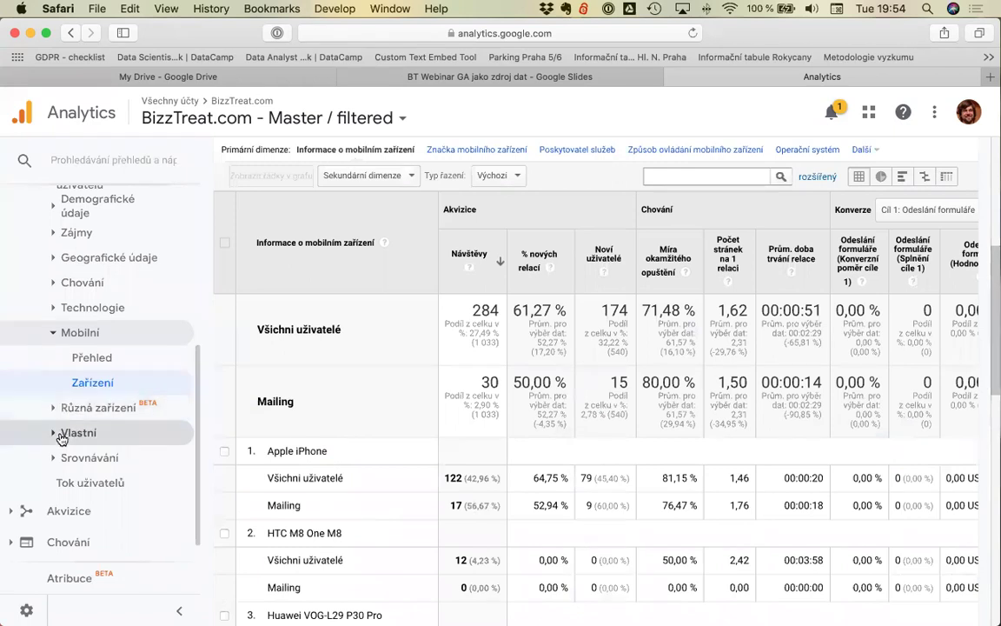
Step: Open the Tok uživatelů report and examine visits and drop-offs for the starting pages and the first interaction
left_click(85, 485)
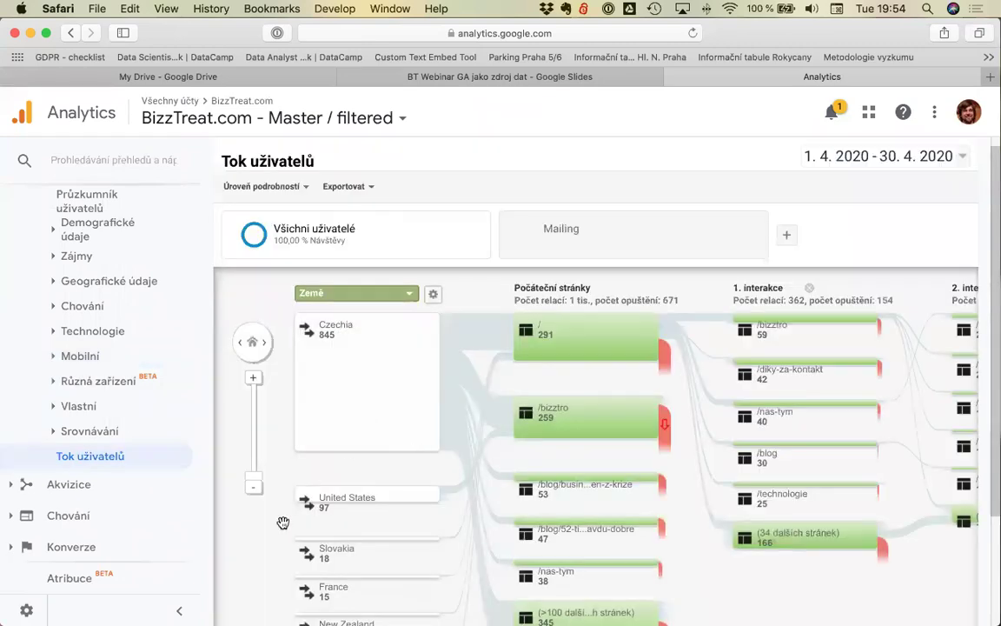
scroll(246, 559, "down", 4)
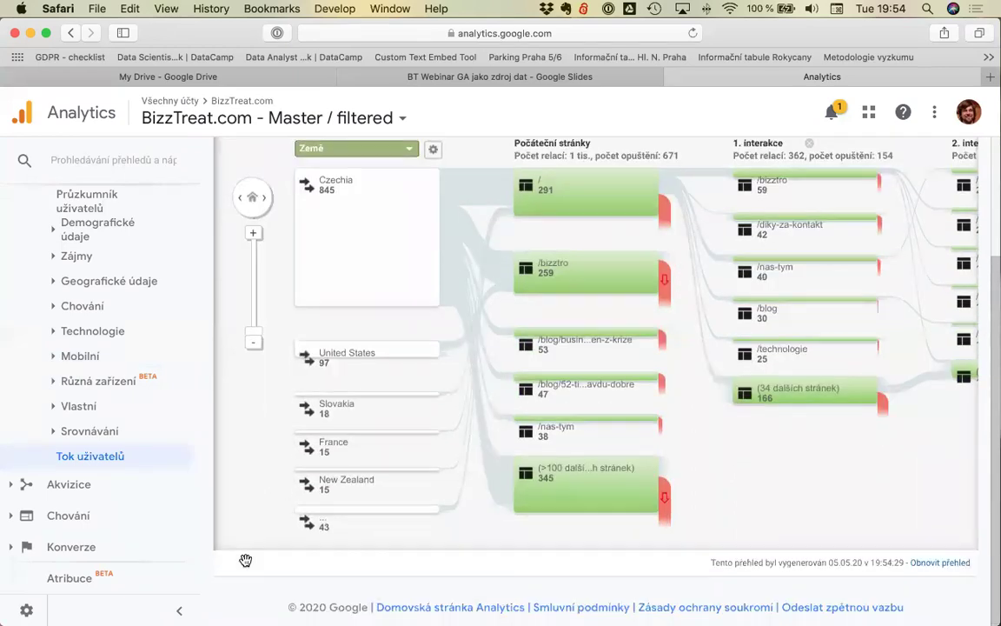
scroll(246, 559, "up", 4)
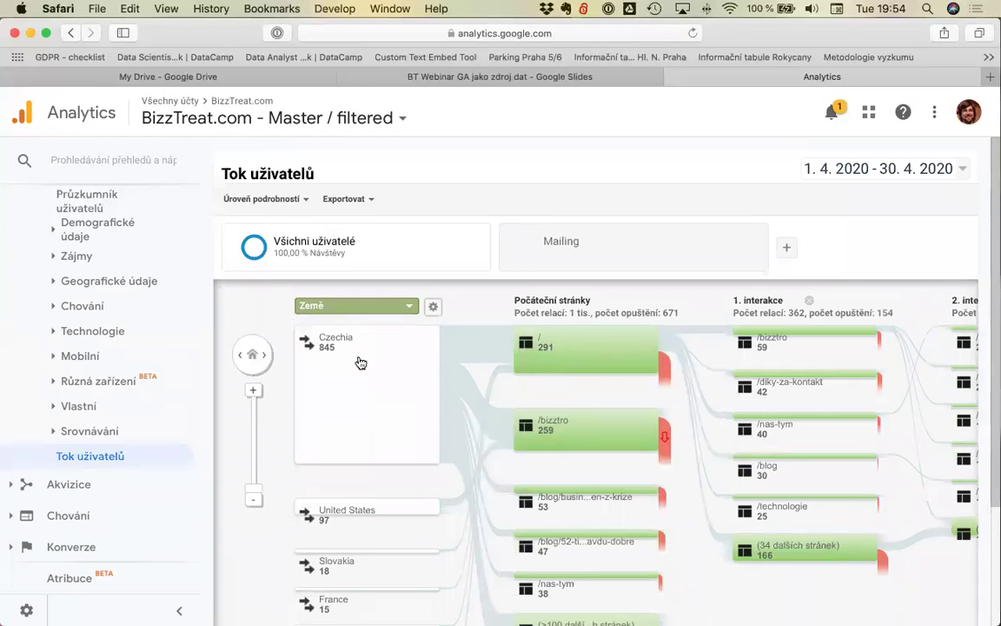
mouse_move(547, 346)
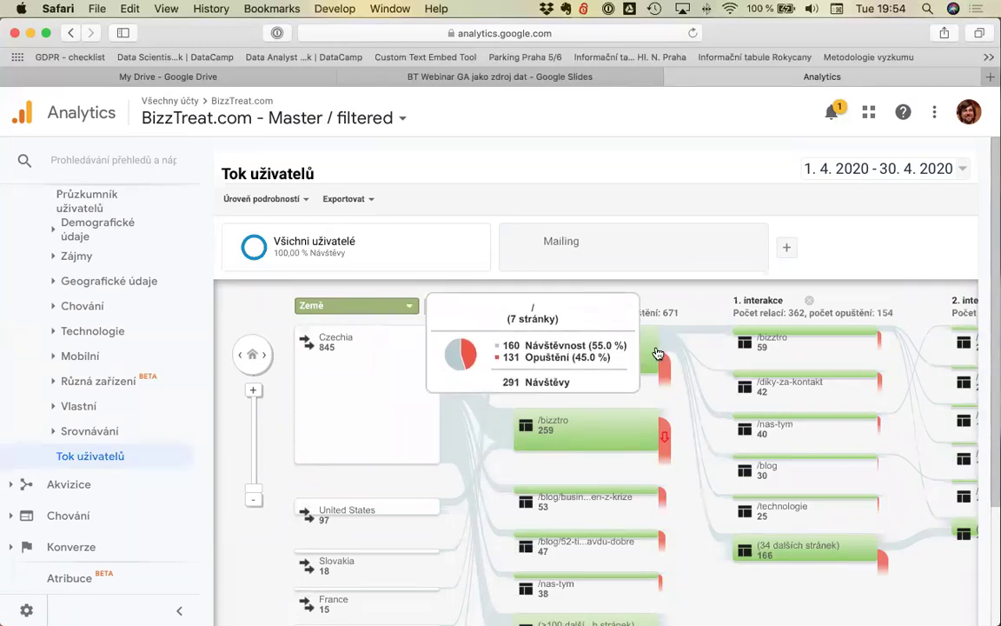
mouse_move(667, 386)
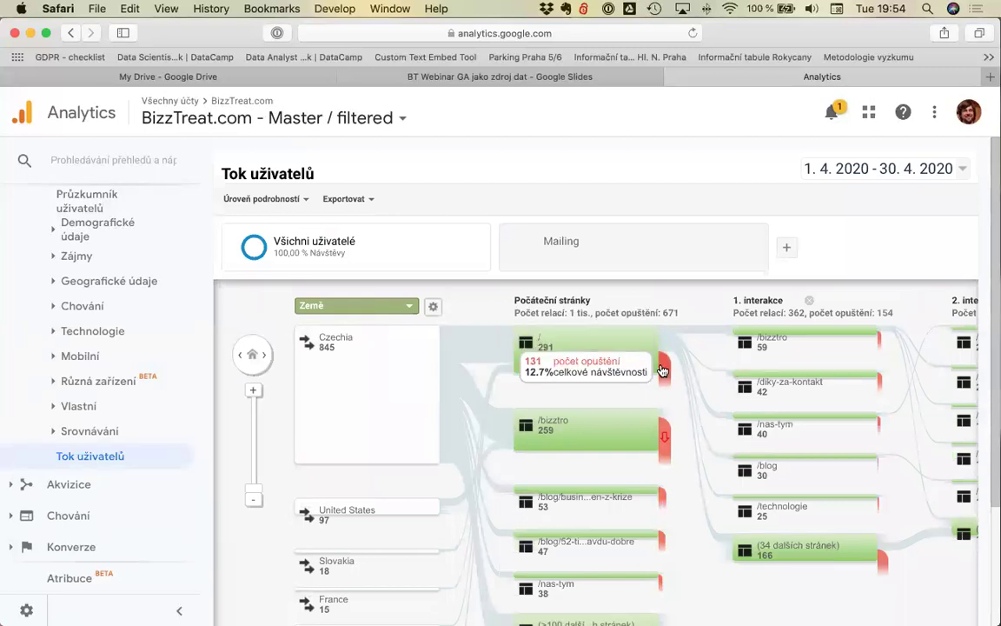
mouse_move(630, 348)
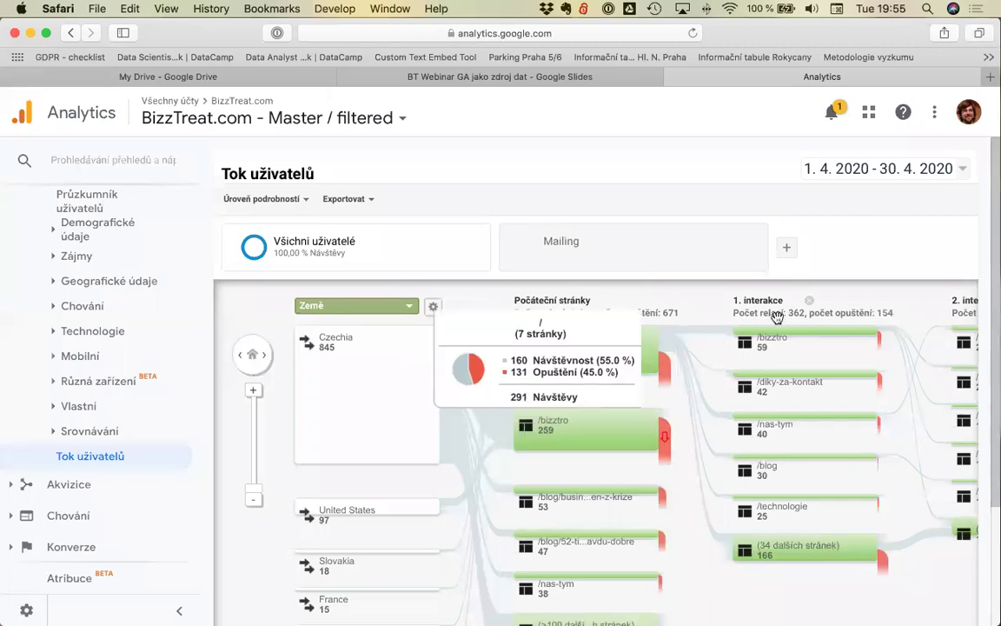
mouse_move(780, 337)
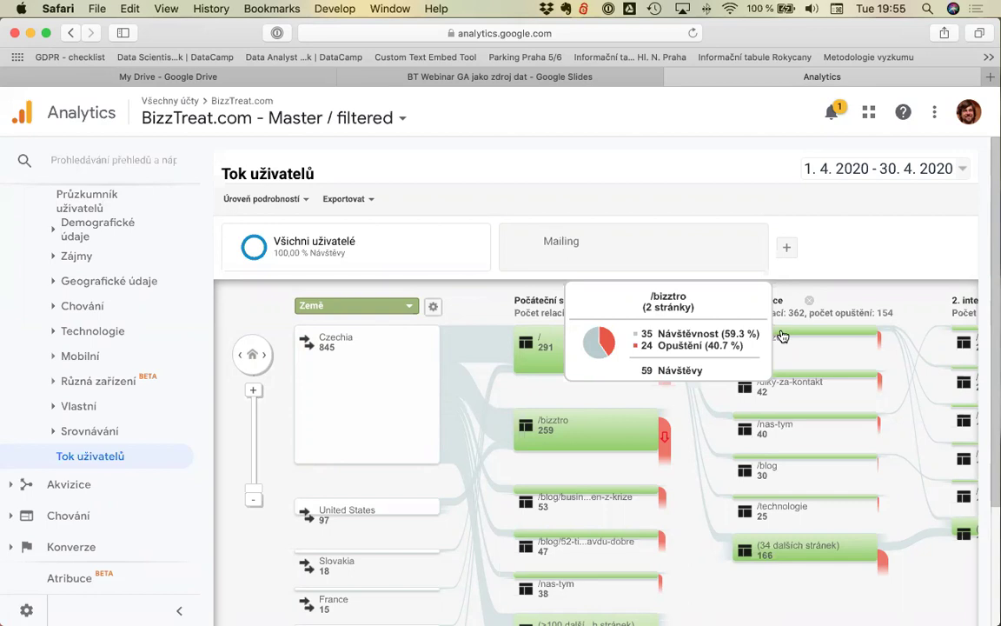
Step: Open the Zdroj / médium report under Akvizice, Veškerá návštěvnost, and compare traffic sources for both segments
scroll(65, 313, "up", 6)
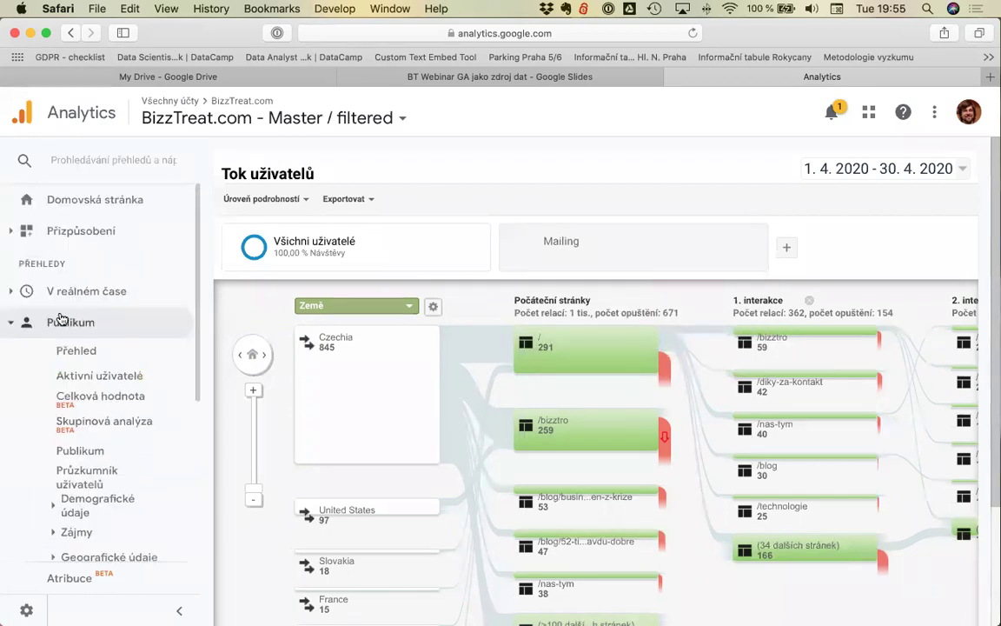
left_click(13, 324)
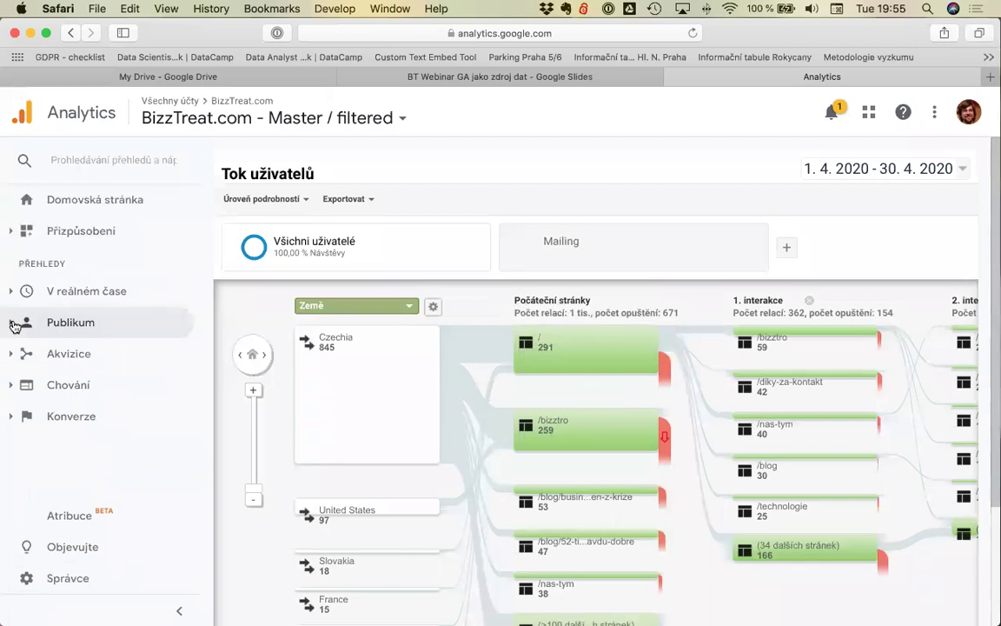
left_click(12, 354)
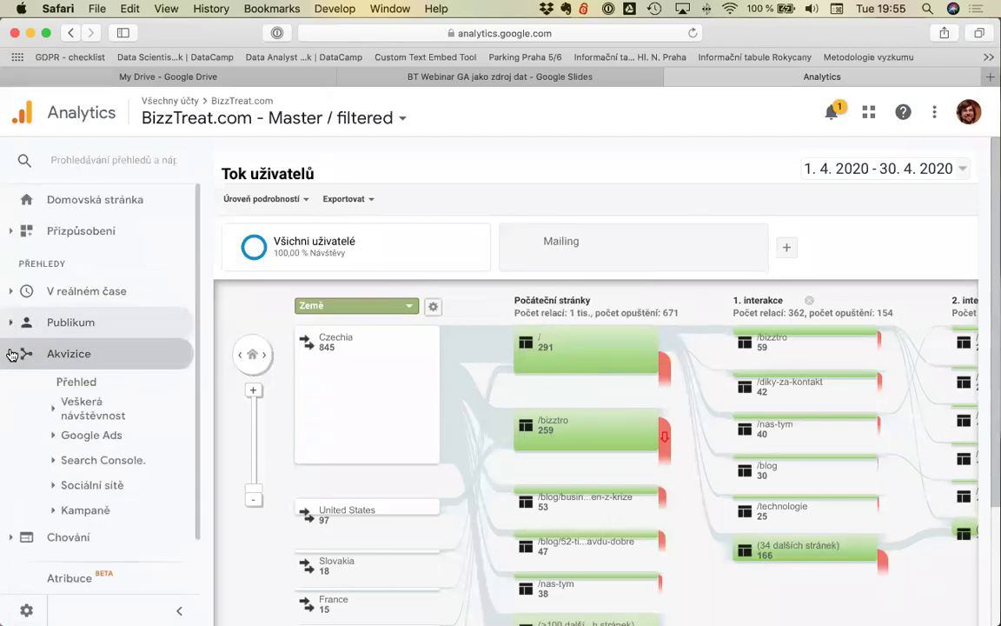
left_click(77, 408)
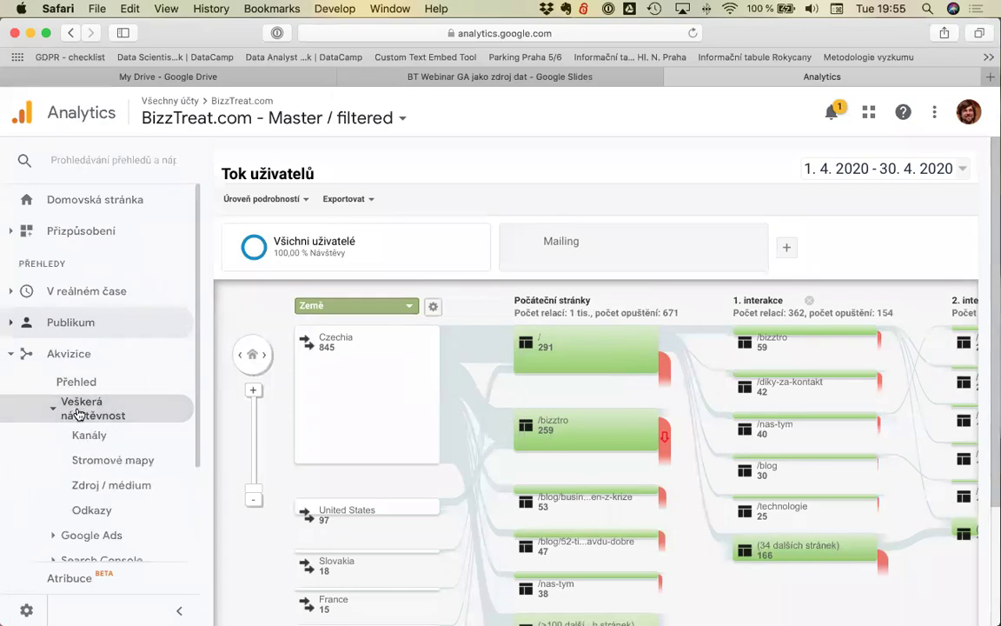
left_click(112, 487)
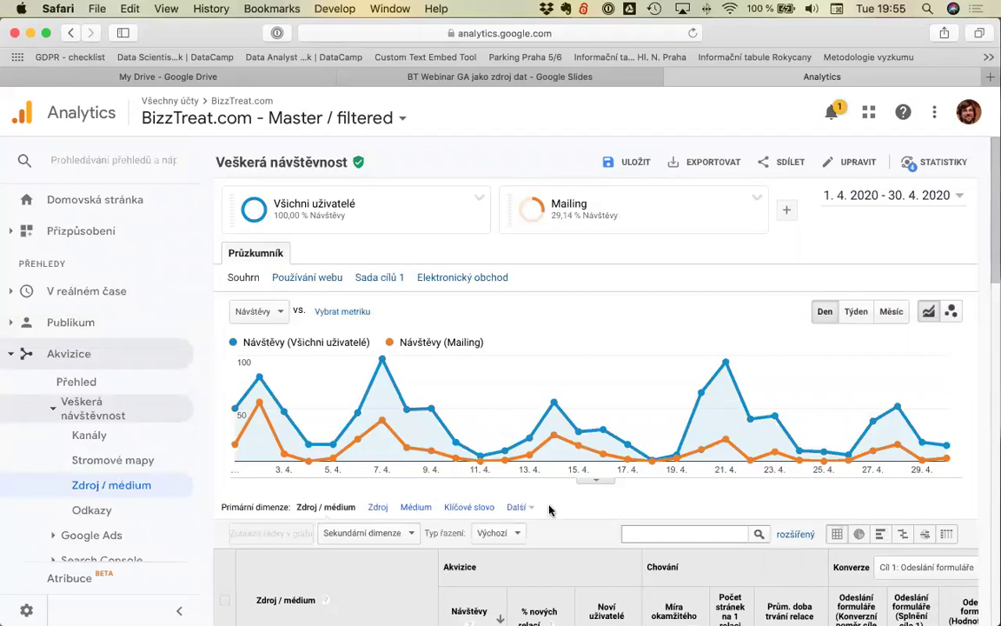
scroll(554, 511, "down", 2)
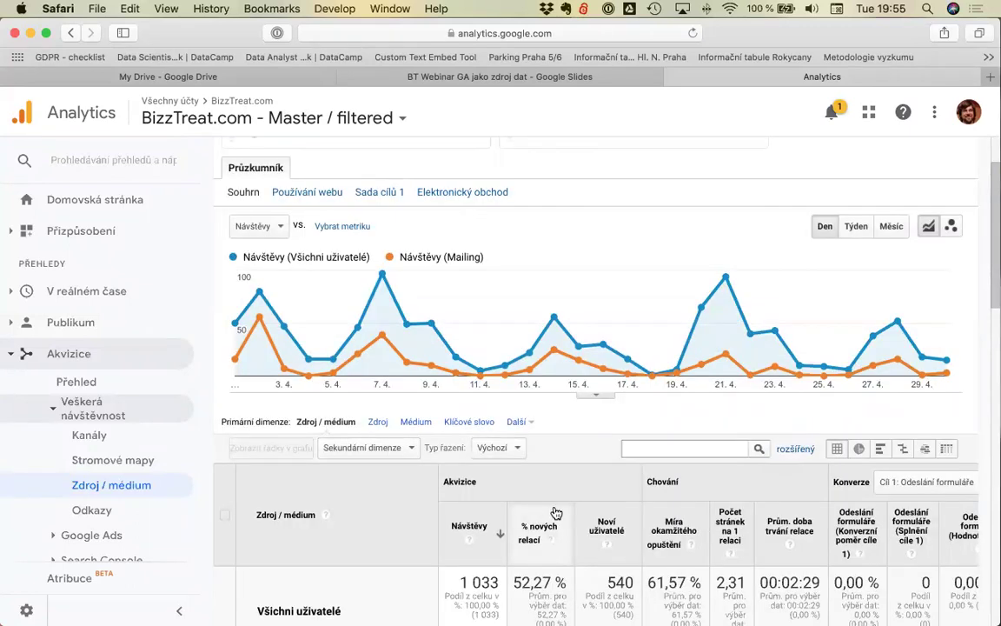
scroll(556, 513, "down", 8)
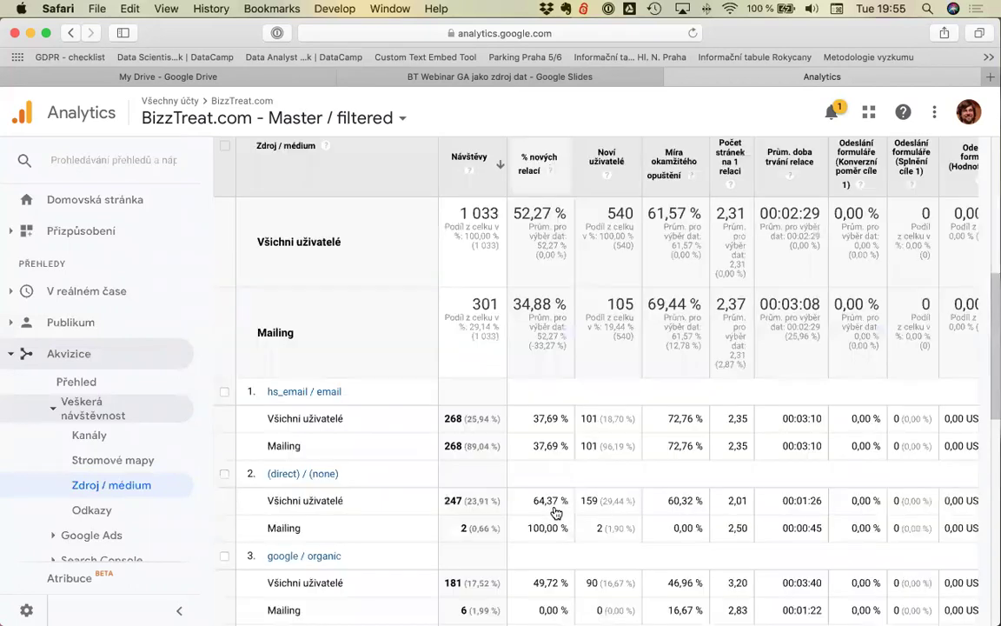
scroll(554, 509, "down", 1)
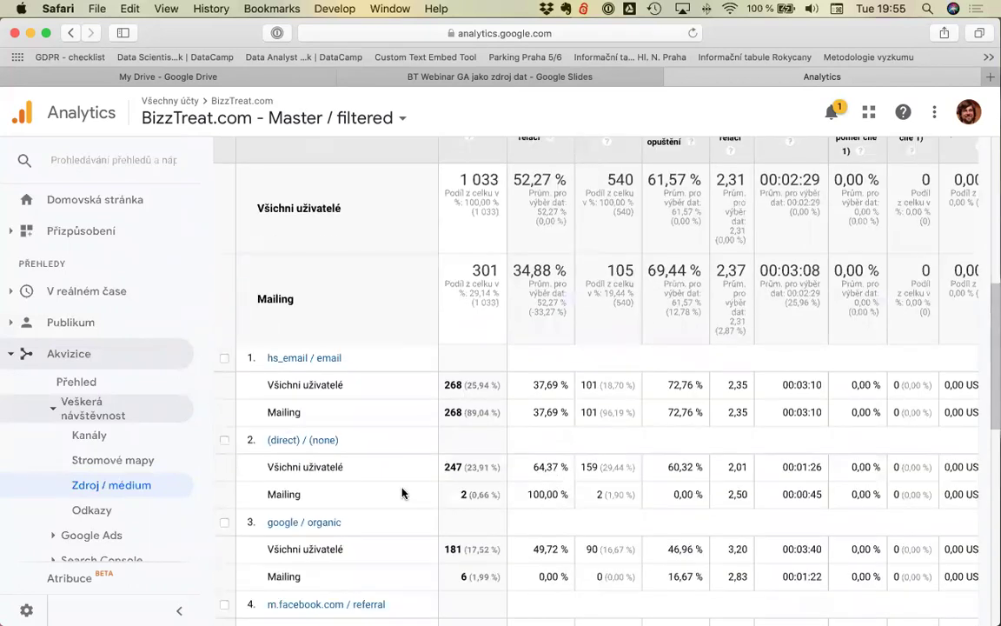
scroll(402, 493, "up", 1)
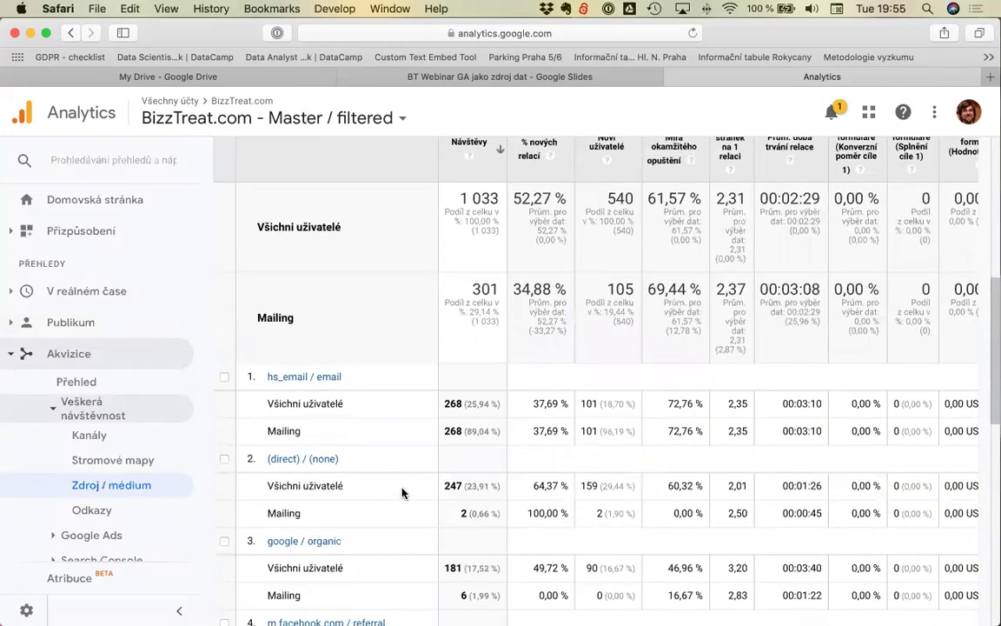
Step: Remove the Mailing segment from the Zdroj / médium report, keeping only Všichni uživatelé
scroll(402, 493, "up", 1)
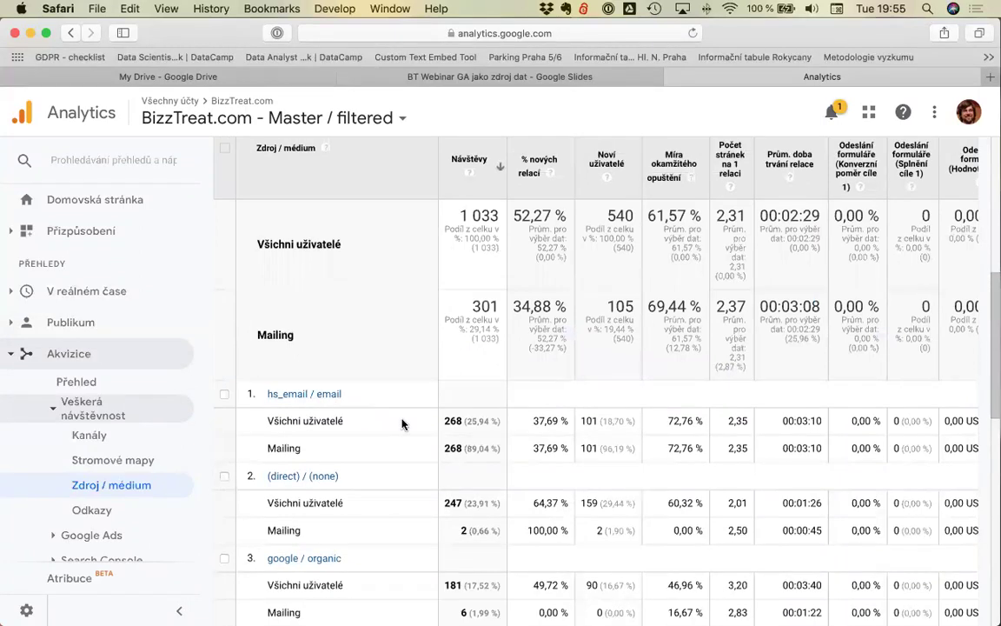
scroll(402, 423, "up", 10)
left_click(758, 198)
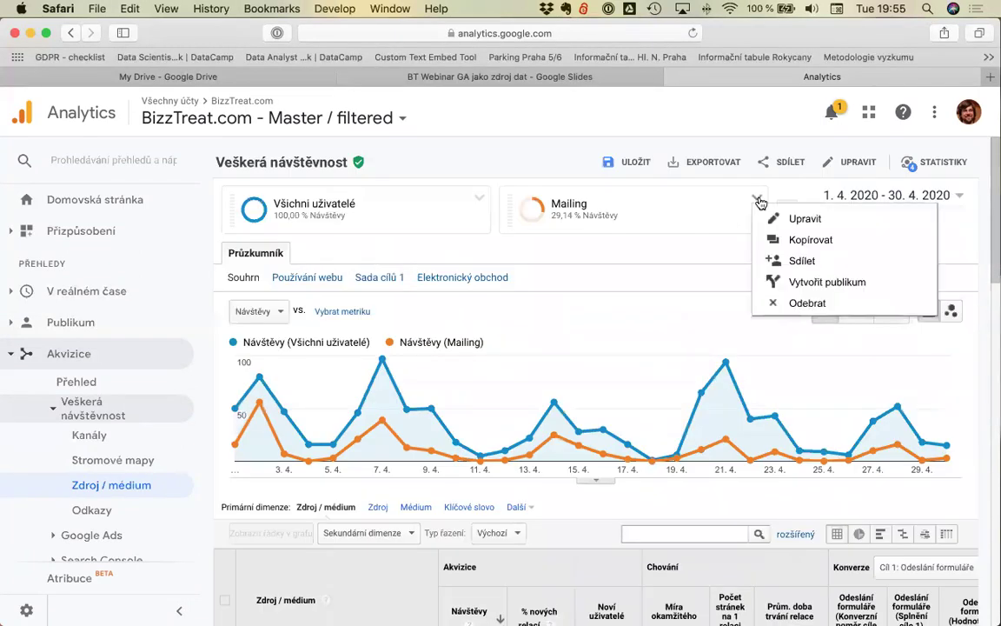
left_click(778, 303)
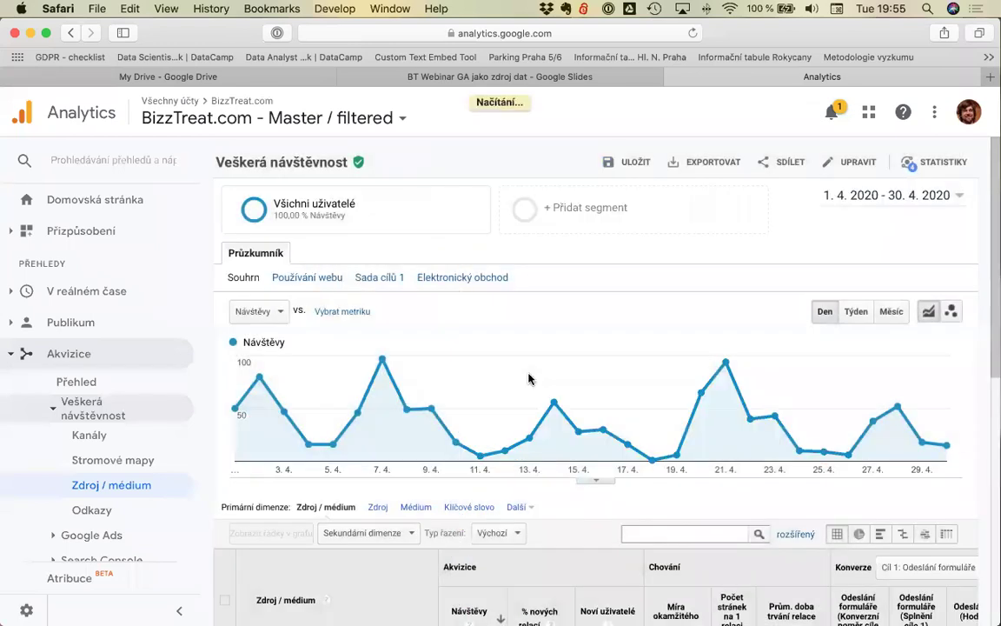
Step: Examine visits, new users, bounce rate and session duration by source and medium for all users
scroll(527, 379, "down", 8)
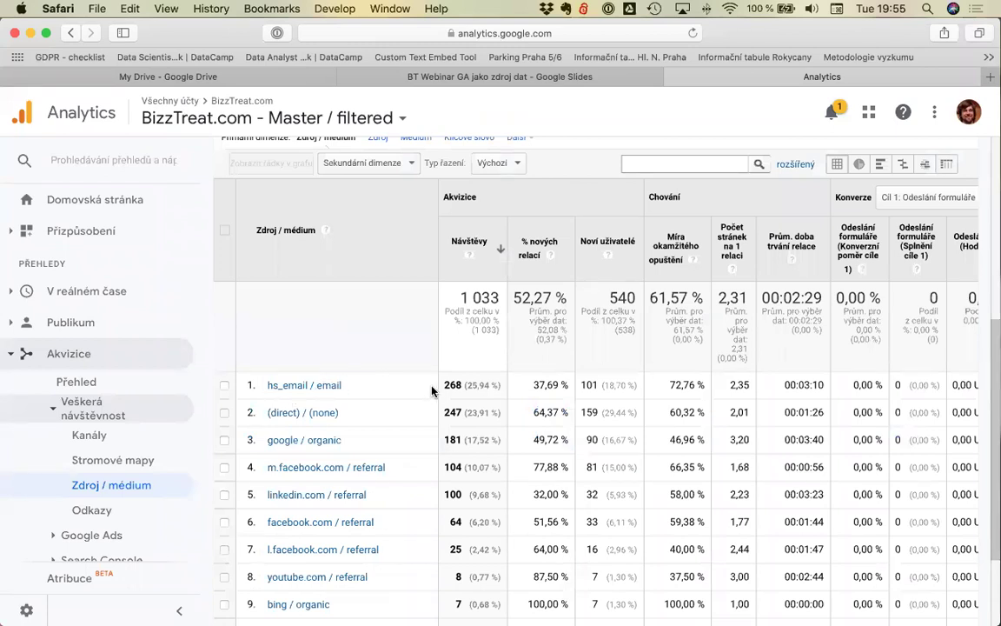
scroll(432, 392, "up", 1)
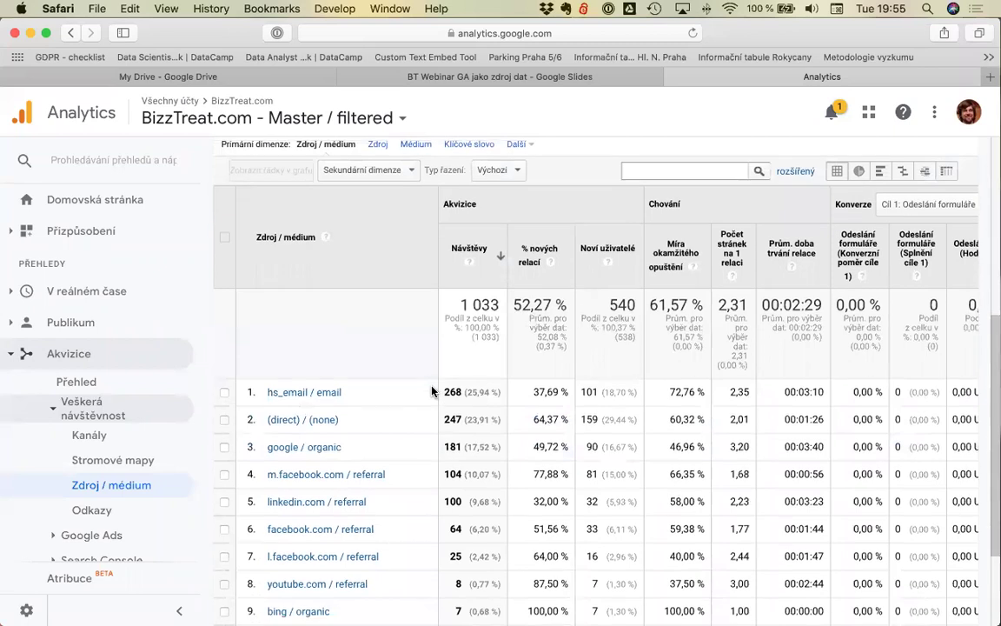
scroll(432, 392, "up", 1)
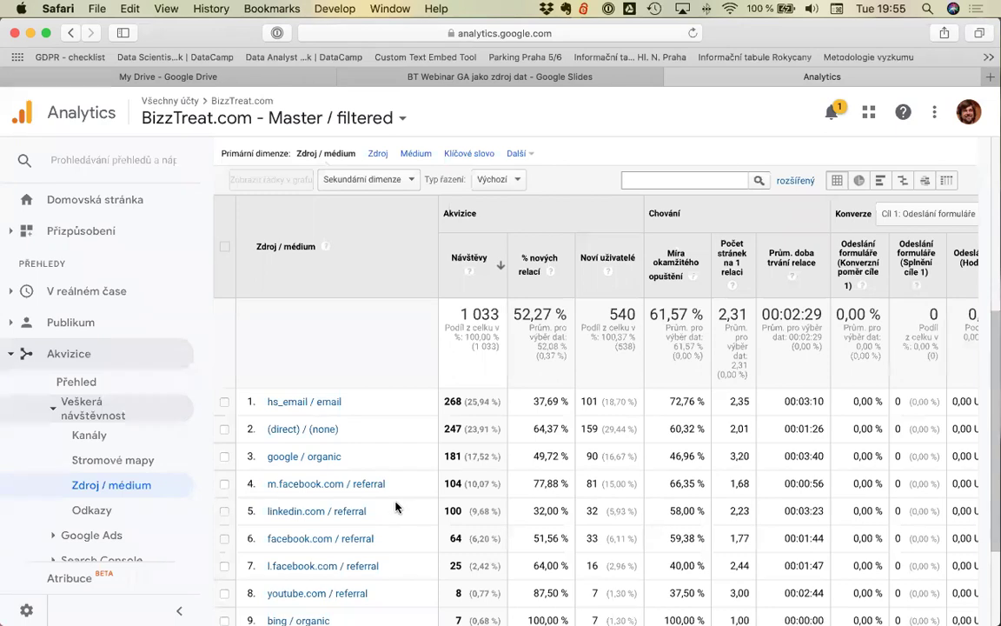
scroll(395, 507, "down", 1)
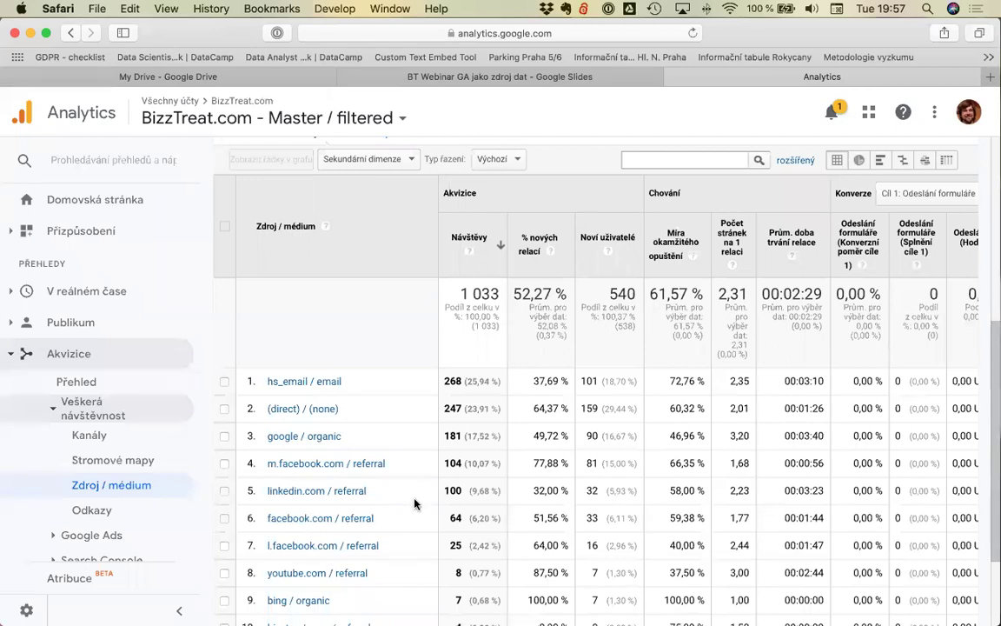
scroll(408, 503, "down", 1)
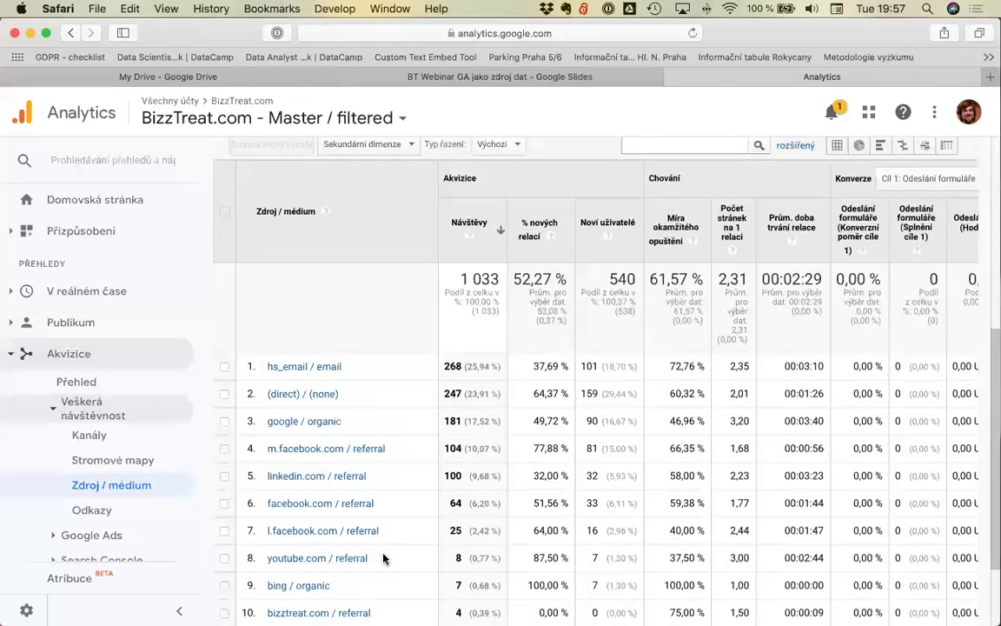
scroll(383, 559, "down", 2)
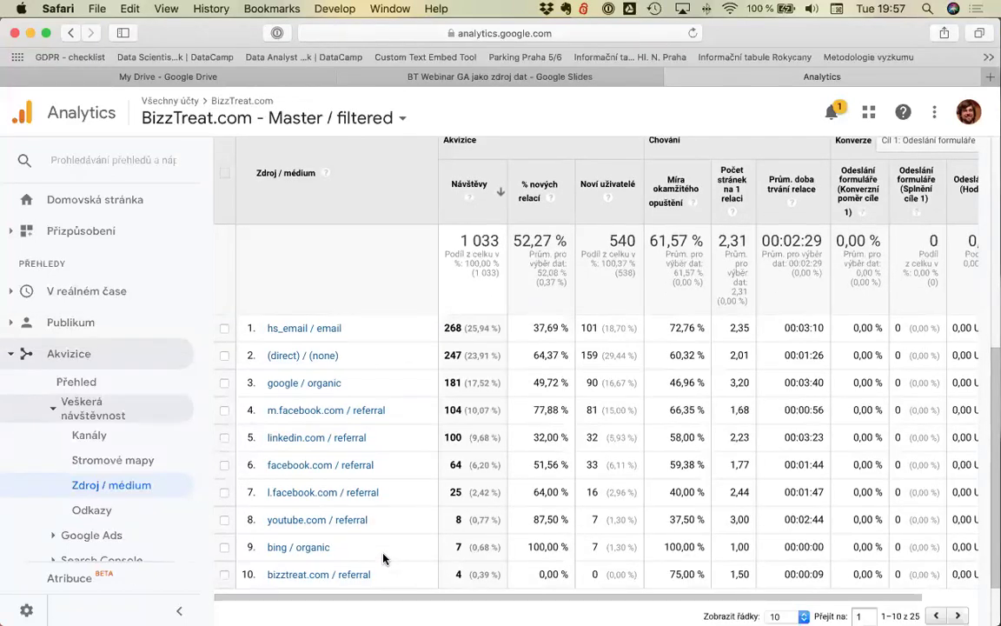
scroll(383, 559, "up", 1)
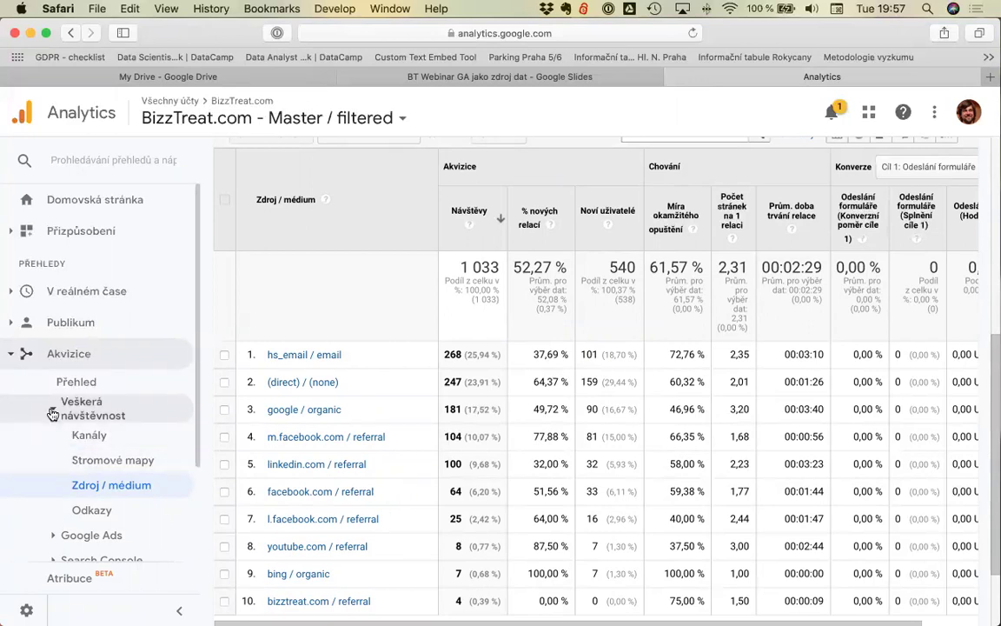
Step: Open the Přehled report under Chování and review the page view metrics and most viewed pages
scroll(118, 449, "down", 3)
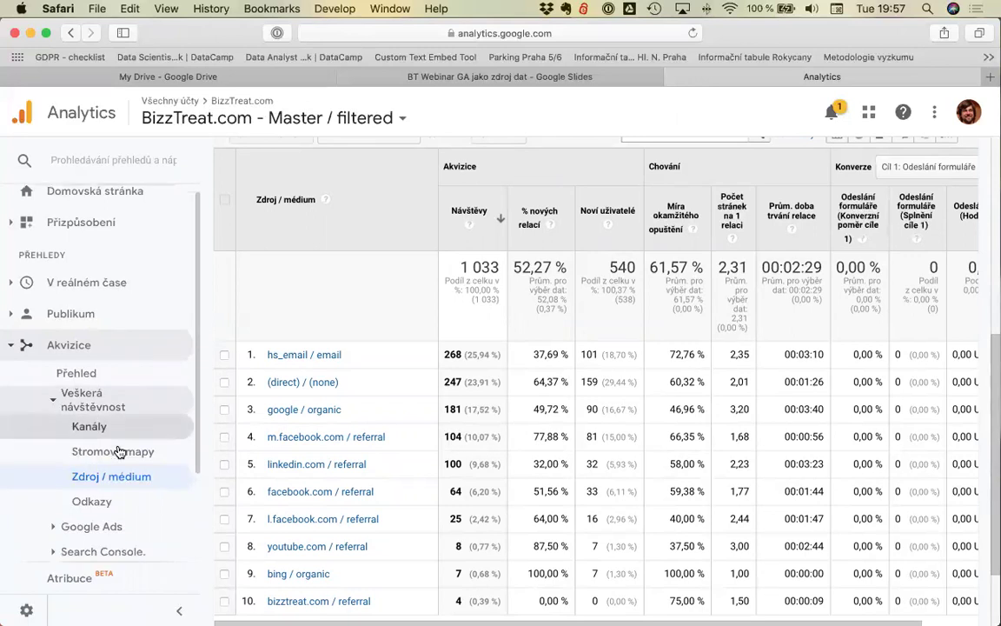
left_click(17, 515)
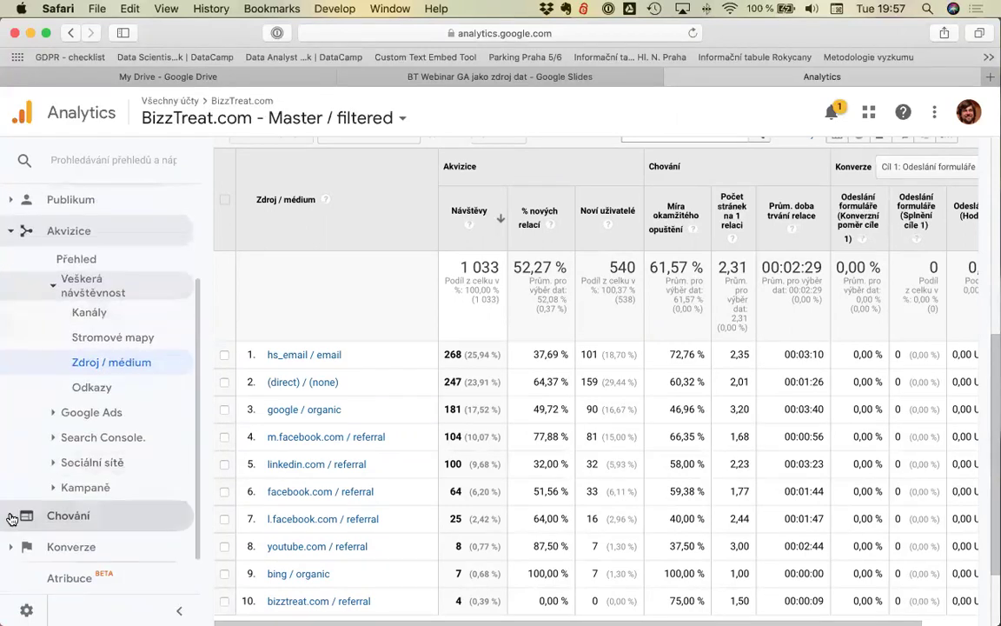
scroll(139, 478, "down", 3)
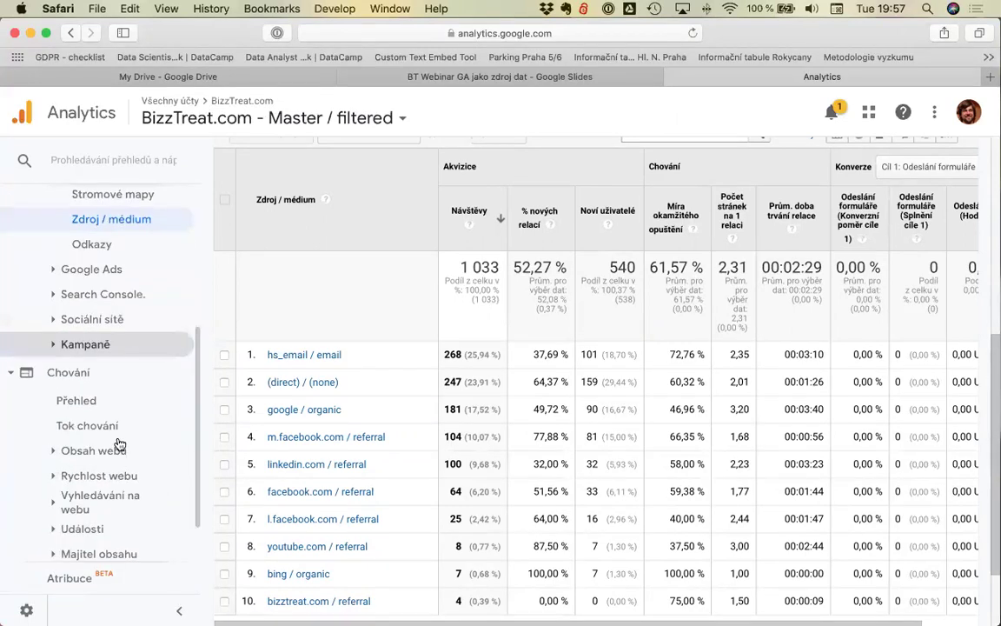
left_click(87, 405)
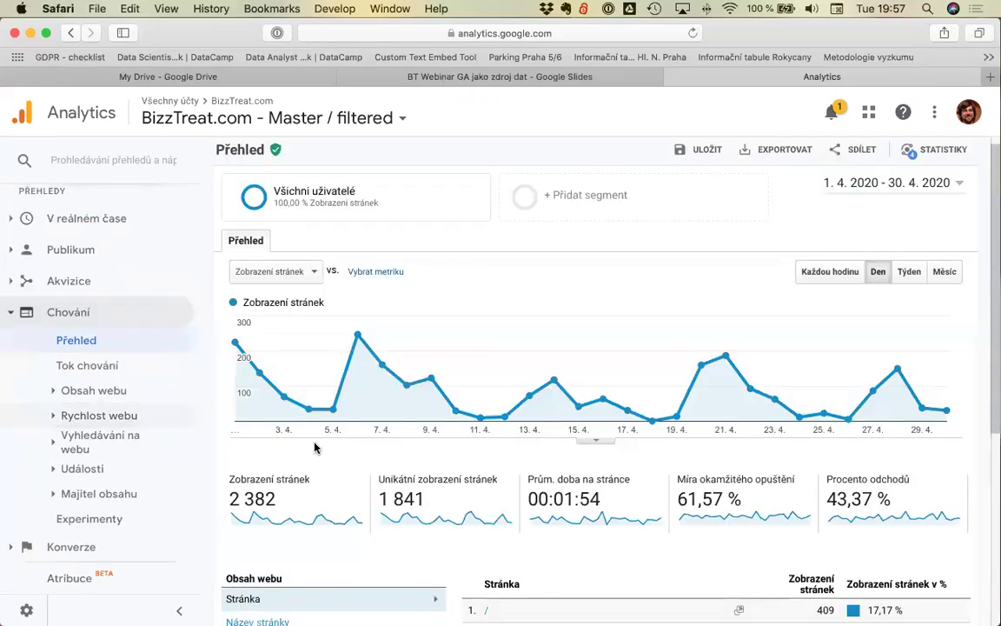
scroll(315, 448, "down", 3)
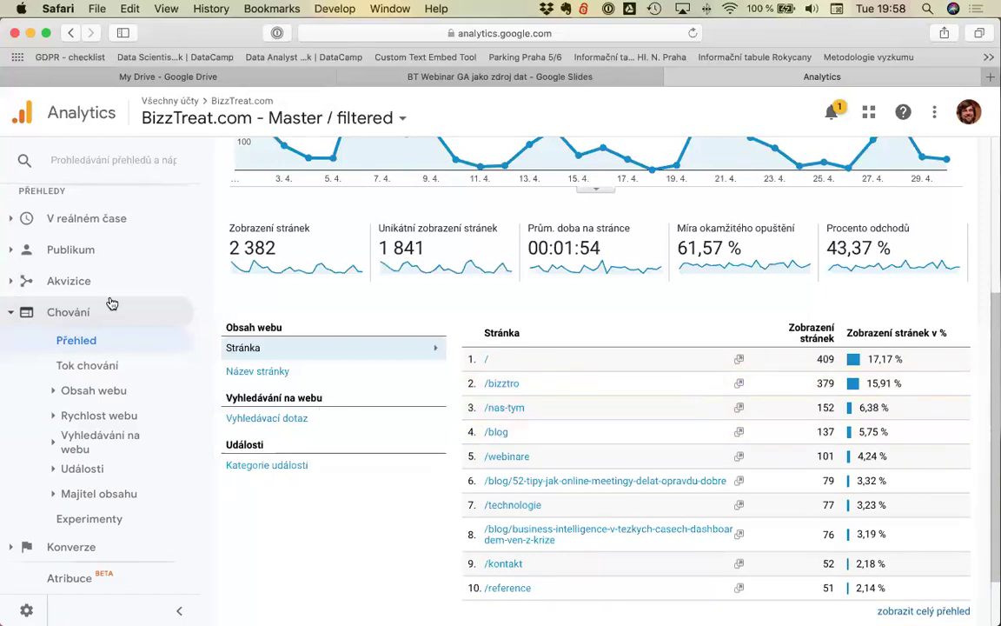
Step: Open the Všechny stránky report under Obsah webu and review its page table
left_click(59, 389)
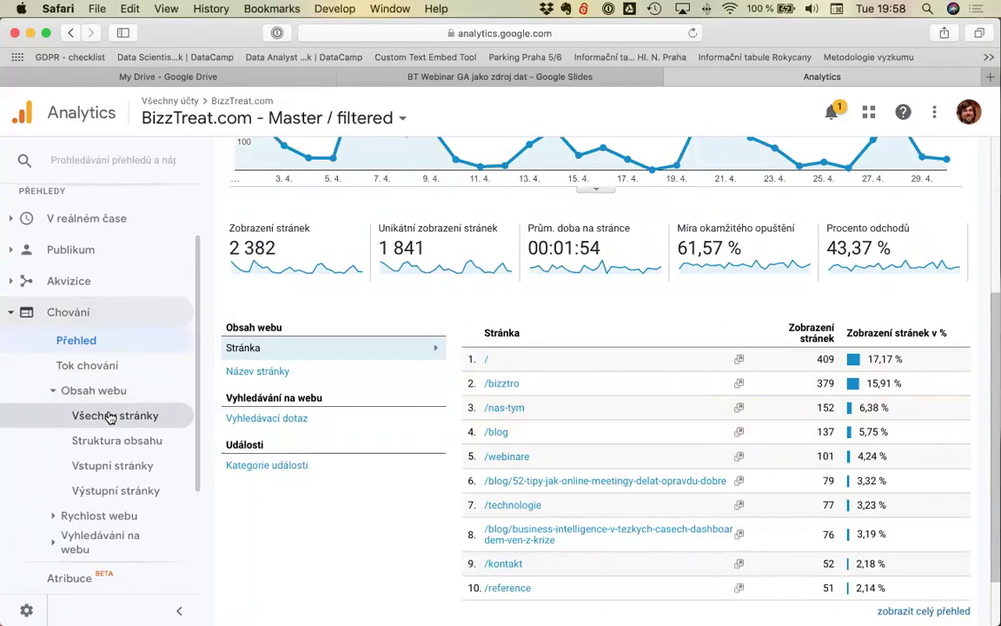
left_click(110, 416)
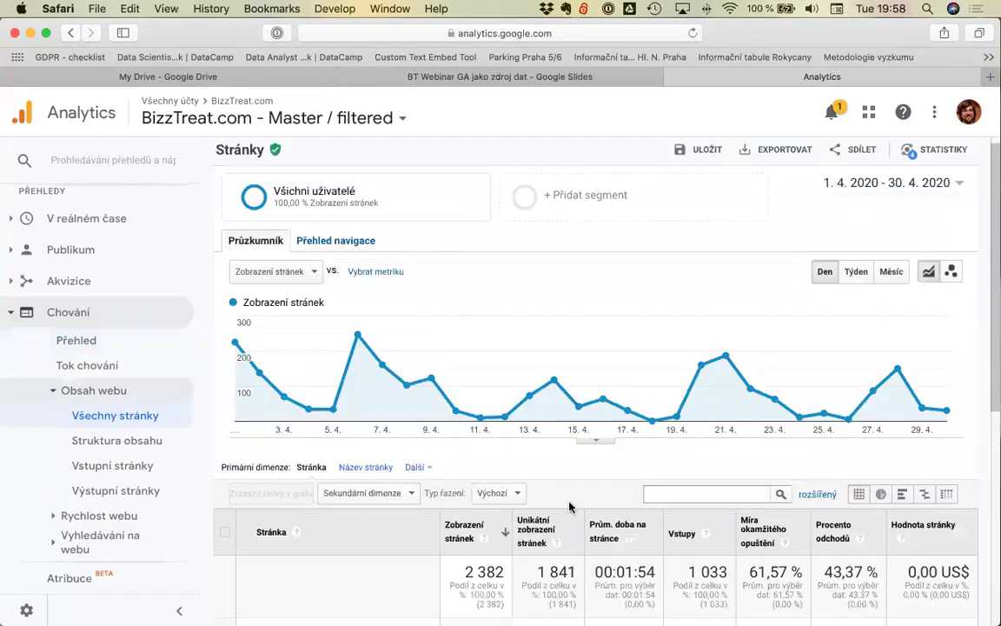
scroll(570, 507, "down", 5)
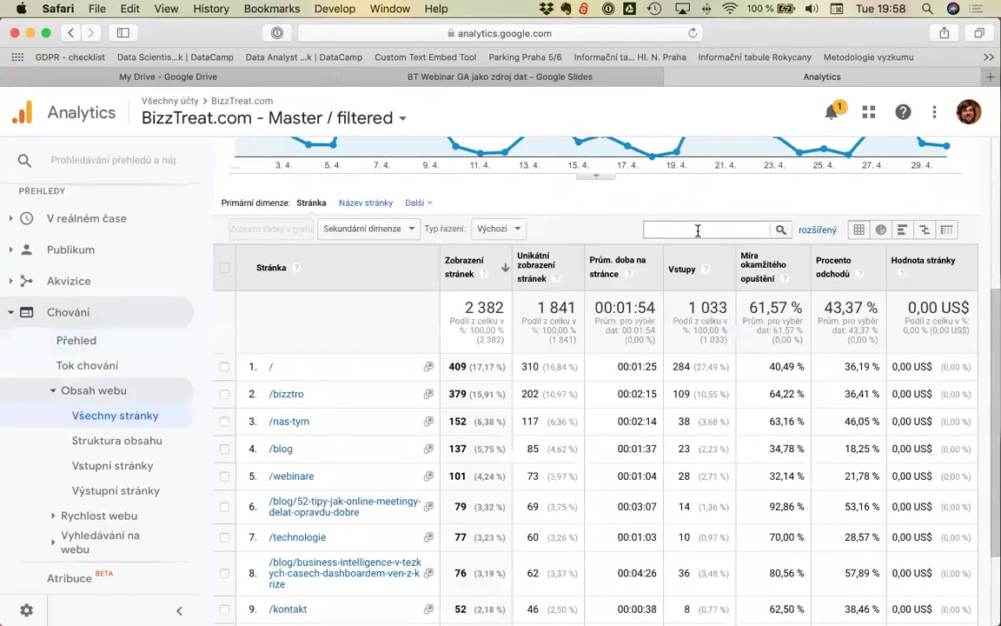
Step: Try to filter the page table for "clamky" and the corrected "clanky", and empty the filter text
left_click(697, 230)
type("clamky")
key("Return")
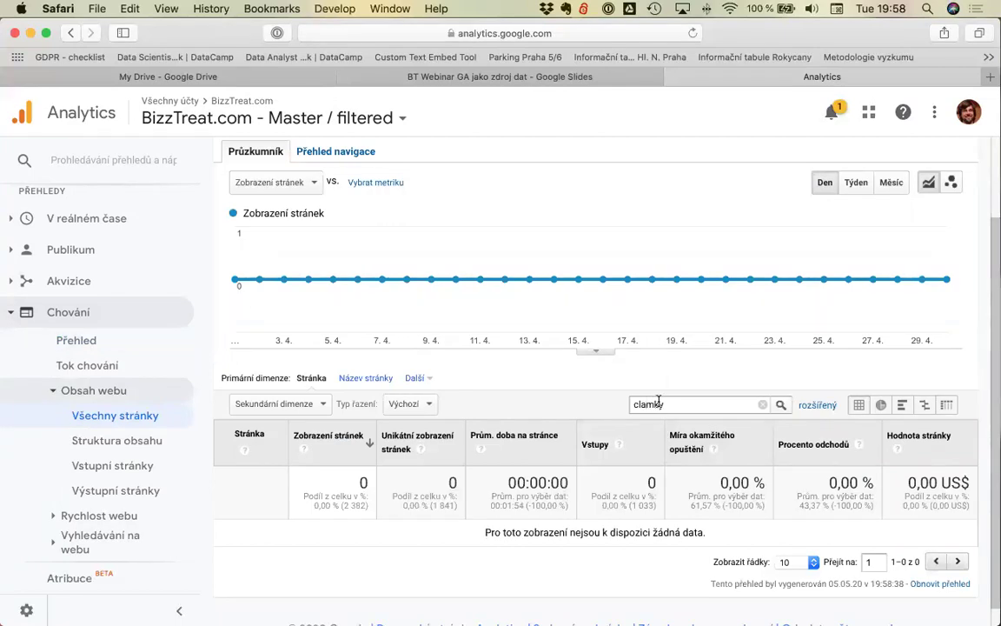
type("n")
key("Return")
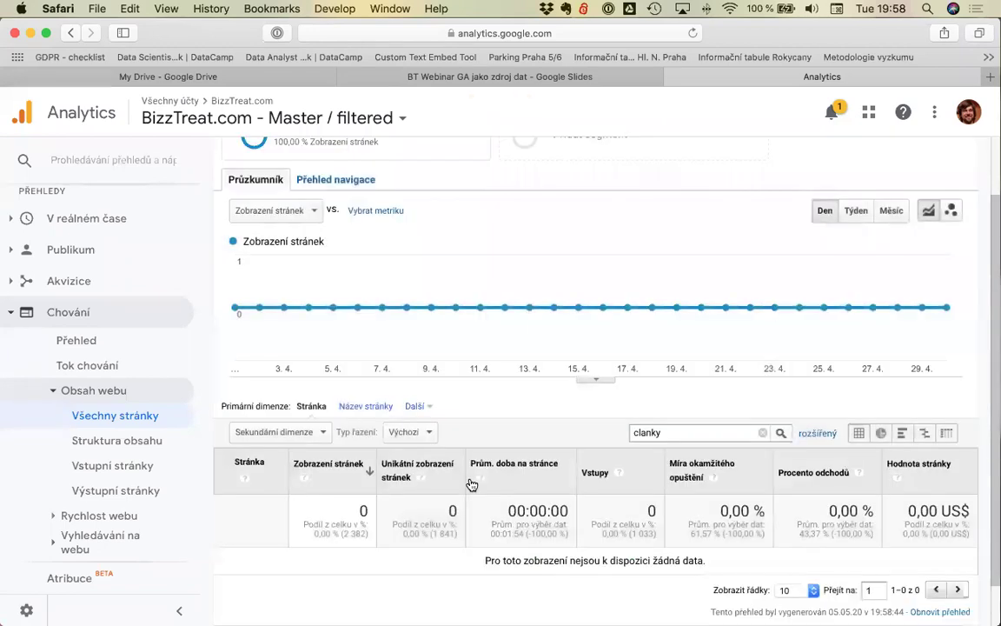
double_click(646, 432)
key("BackSpace")
Step: Look for another primary dimension by searching for "page" and "cesta" and browsing the full dimension list
left_click(417, 407)
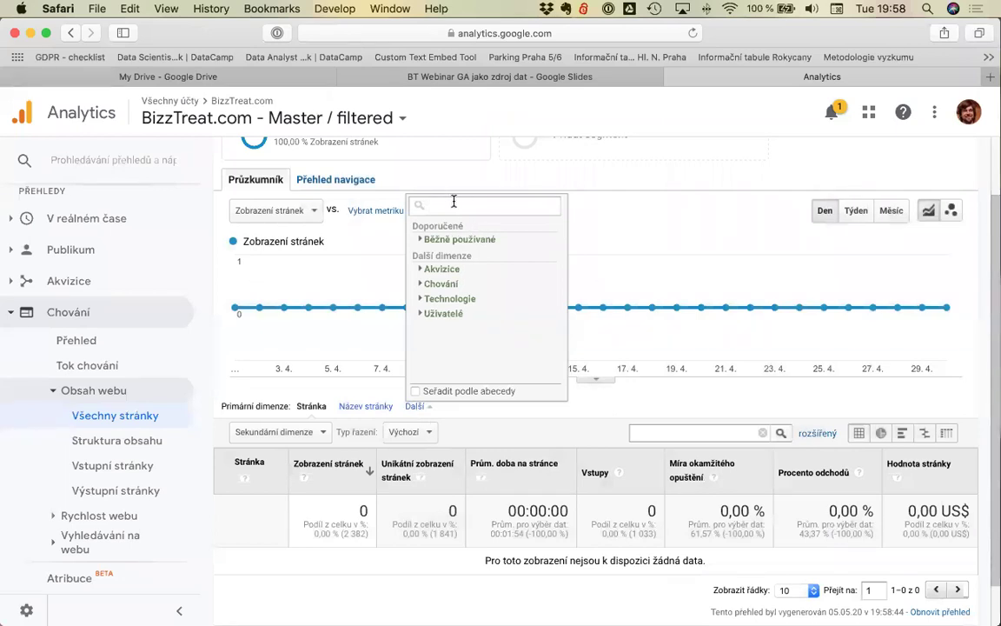
type("page")
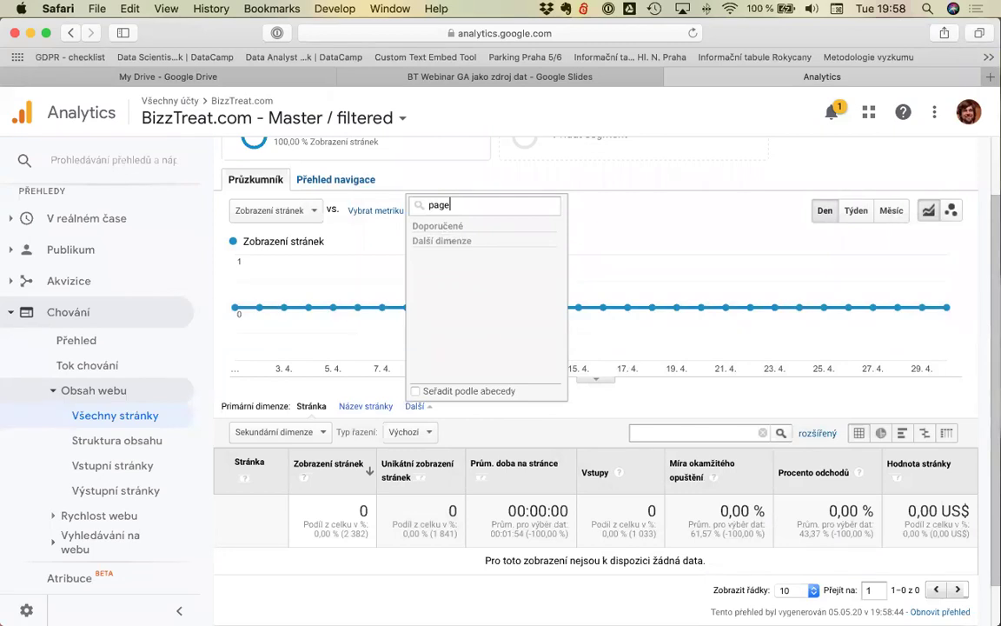
key("BackSpace")
key("BackSpace")
key("BackSpace")
key("BackSpace")
type("cesta")
key("BackSpace")
key("BackSpace")
key("BackSpace")
key("BackSpace")
key("BackSpace")
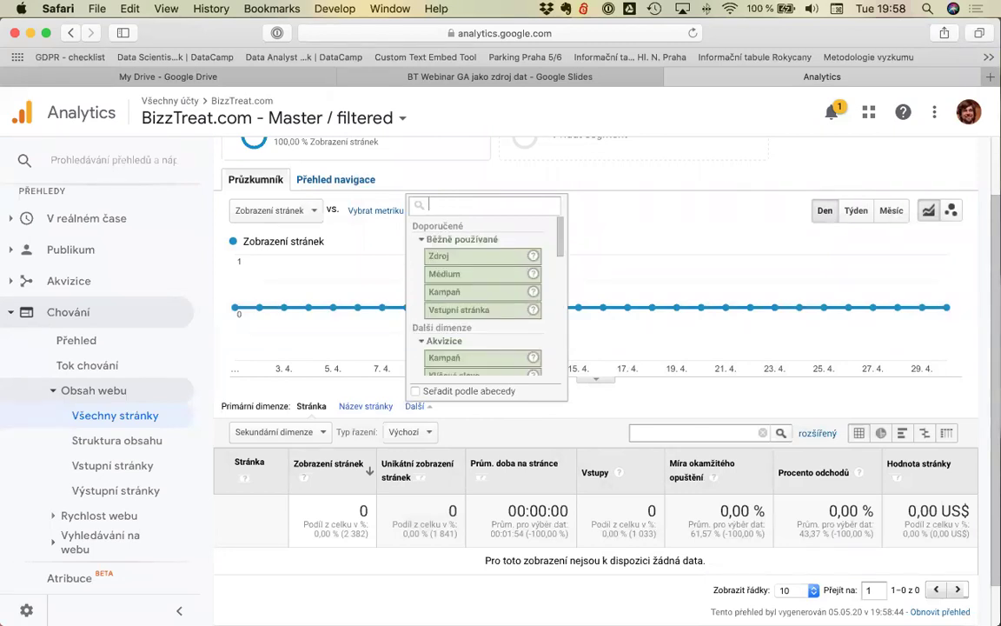
scroll(495, 277, "down", 10)
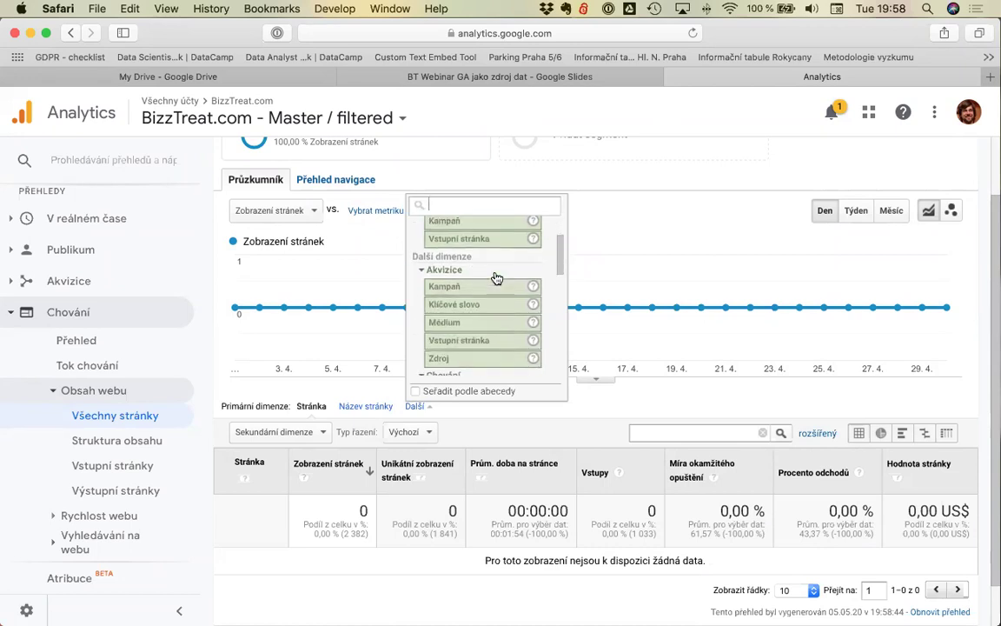
scroll(495, 277, "down", 10)
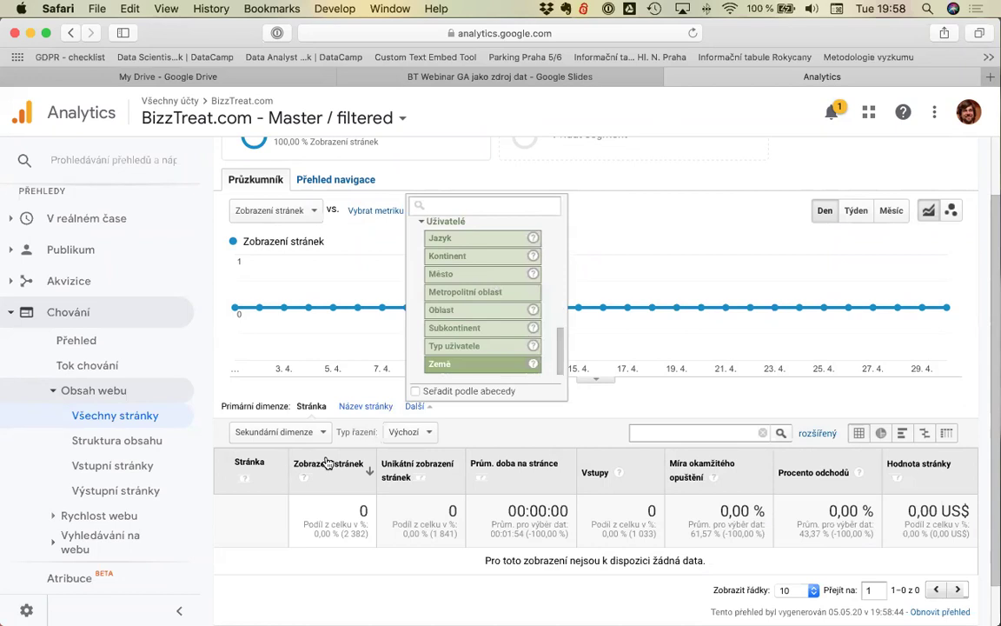
left_click(225, 461)
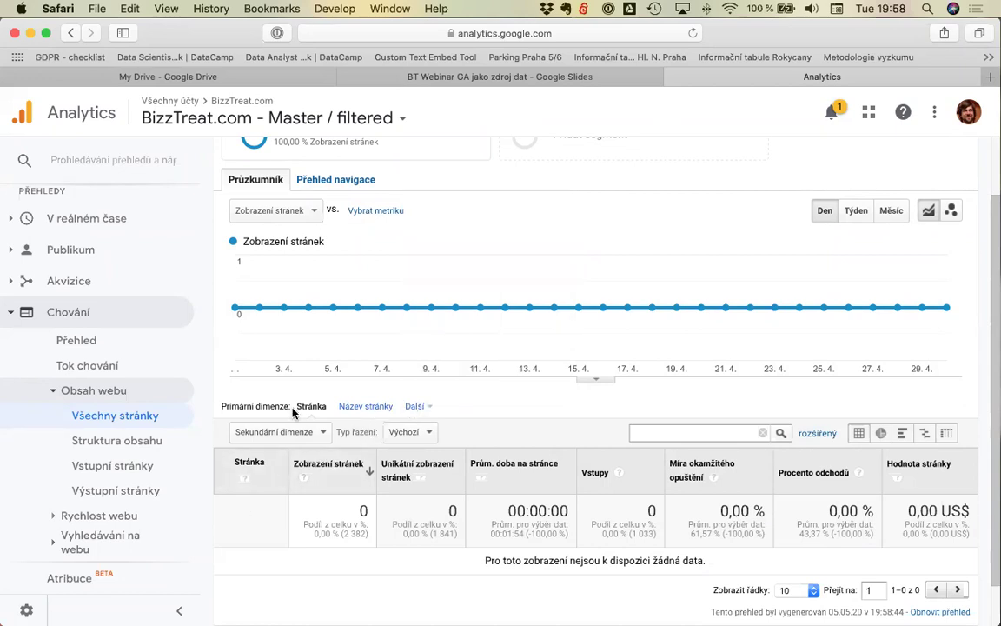
Step: Switch the primary dimension to Název stránky and review the listed page titles
left_click(372, 408)
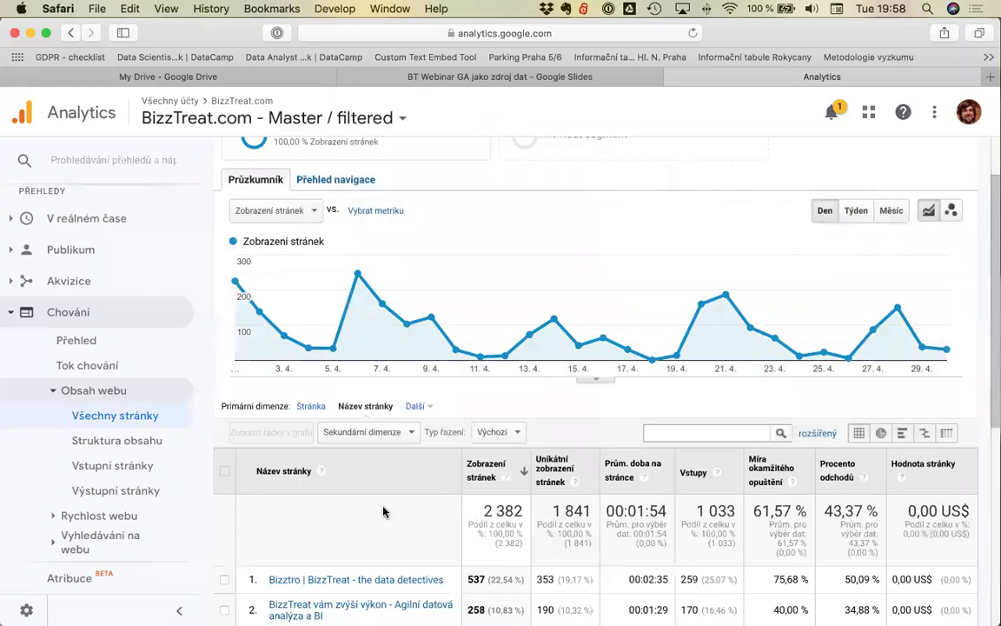
scroll(344, 454, "down", 2)
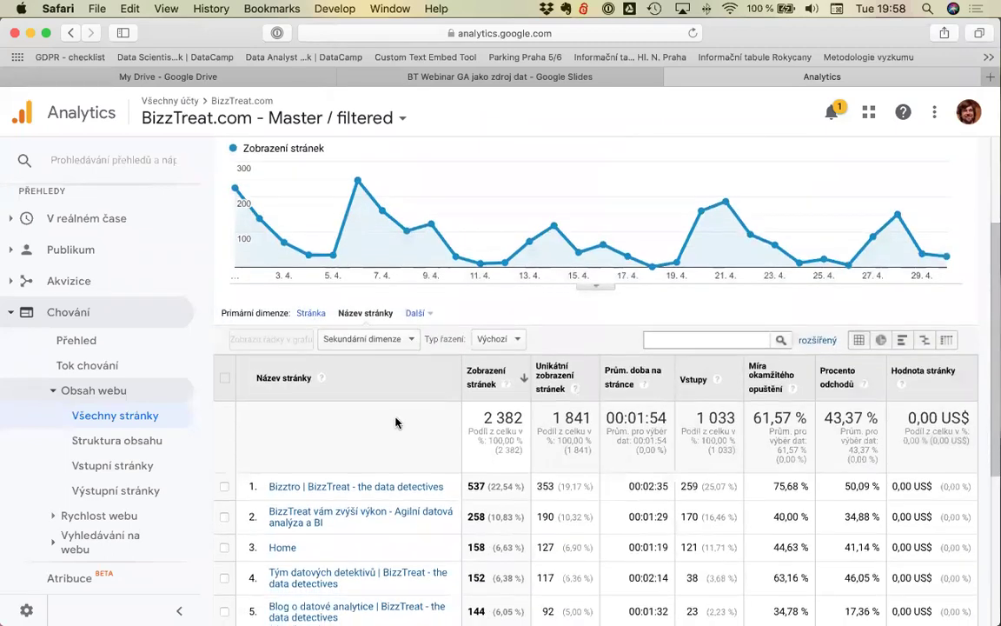
scroll(354, 374, "down", 1)
Step: Set the primary dimension back to Stránka and review the page paths
left_click(311, 281)
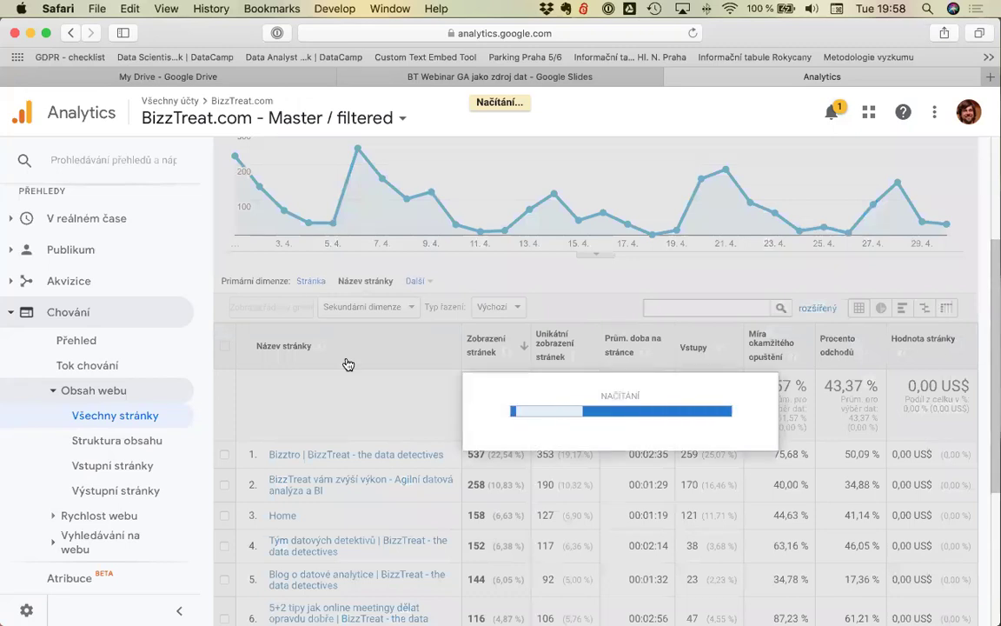
scroll(346, 431, "down", 4)
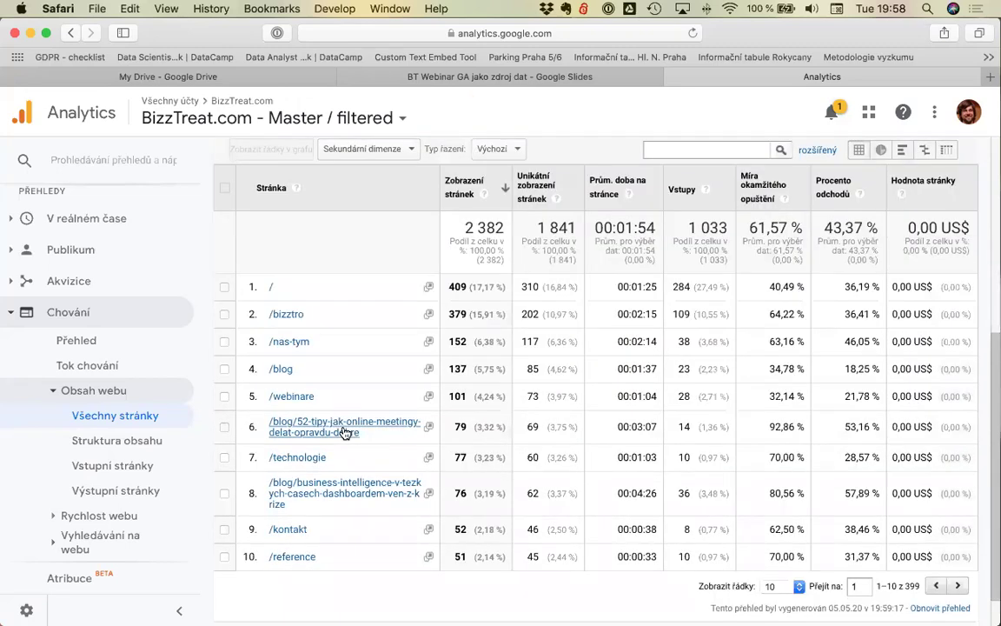
scroll(347, 349, "up", 6)
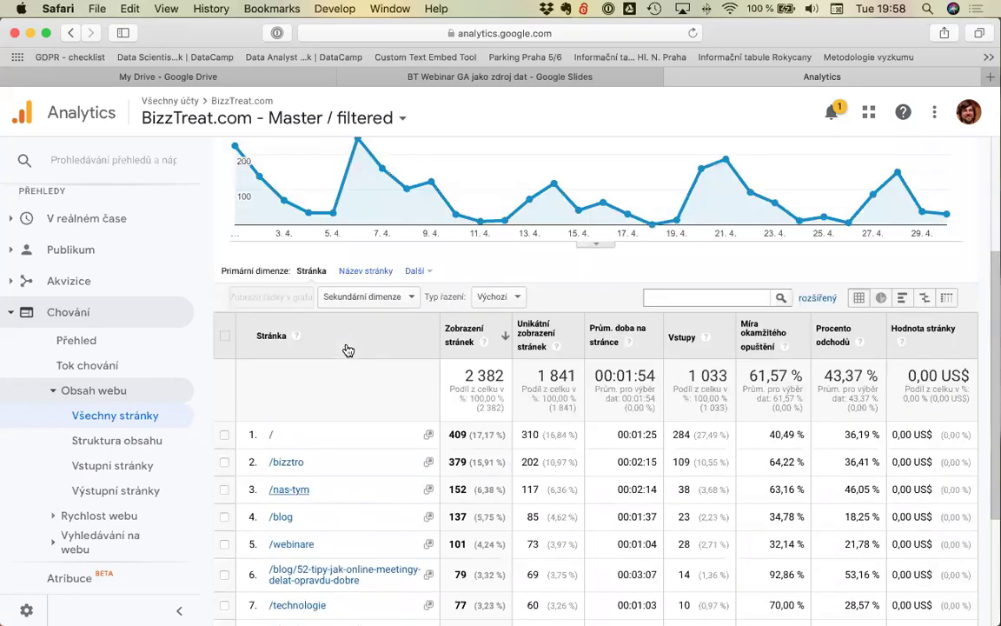
Step: Filter the page table for "blog" and examine the metrics of the blog article pages
left_click(710, 399)
type("blog")
key("Return")
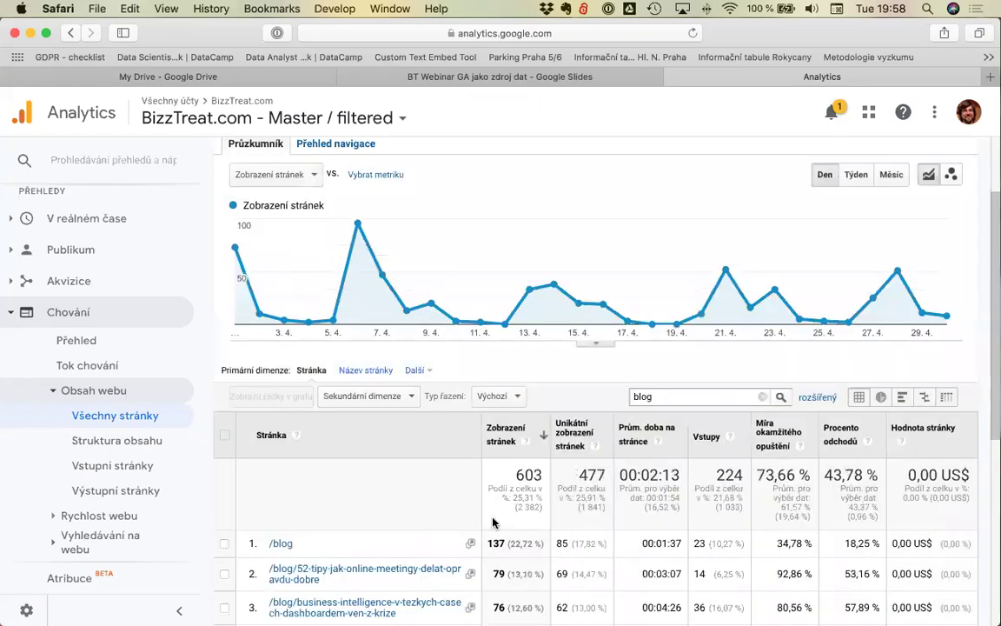
scroll(414, 553, "down", 1)
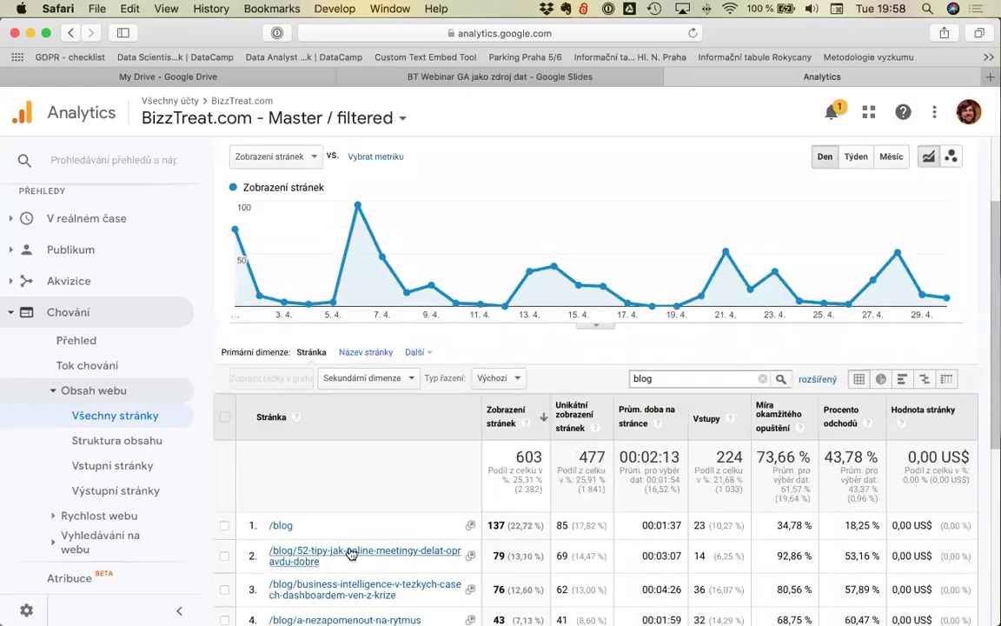
scroll(351, 554, "down", 5)
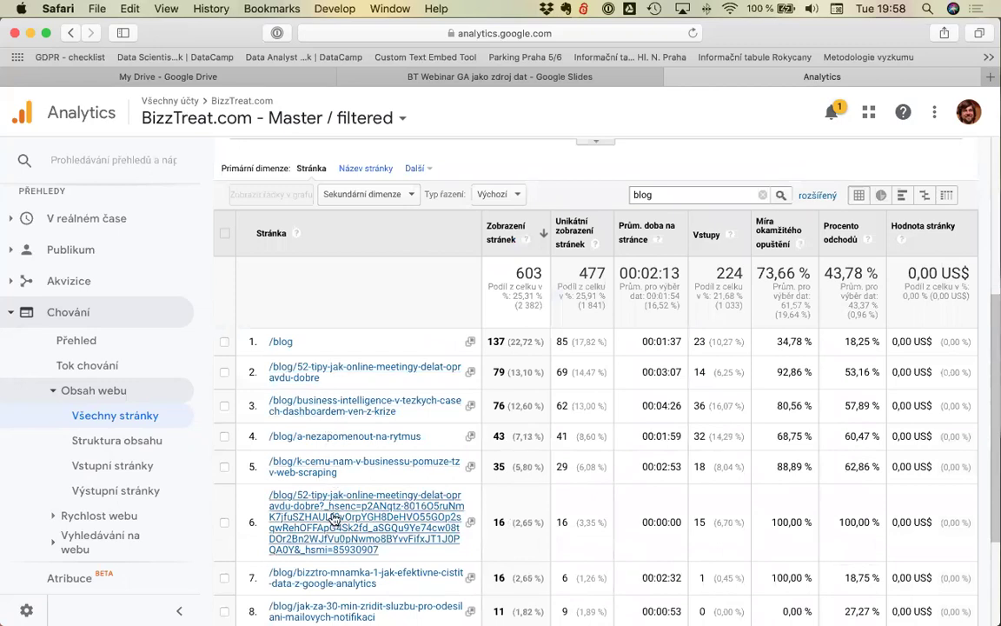
scroll(334, 519, "down", 1)
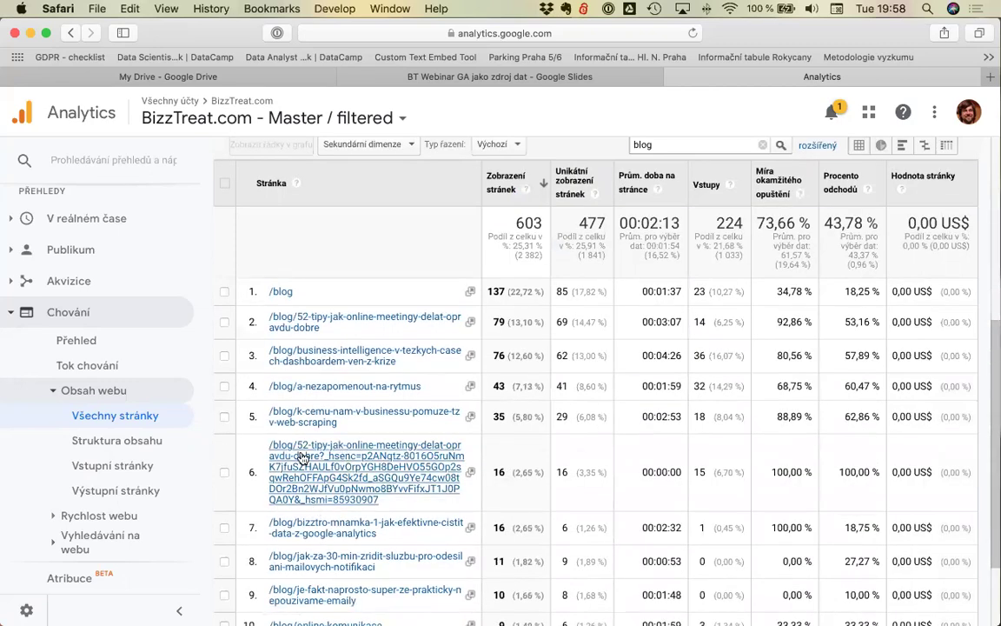
Step: Sort the filtered blog pages by Prům. doba na stránce in descending order and review the articles with the longest times
scroll(324, 470, "down", 2)
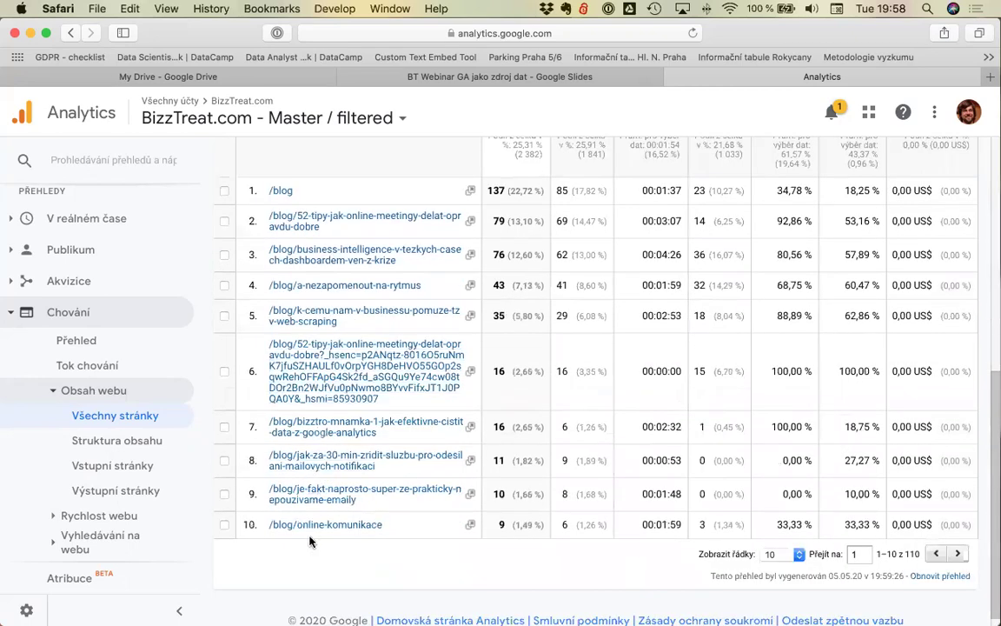
scroll(333, 511, "up", 3)
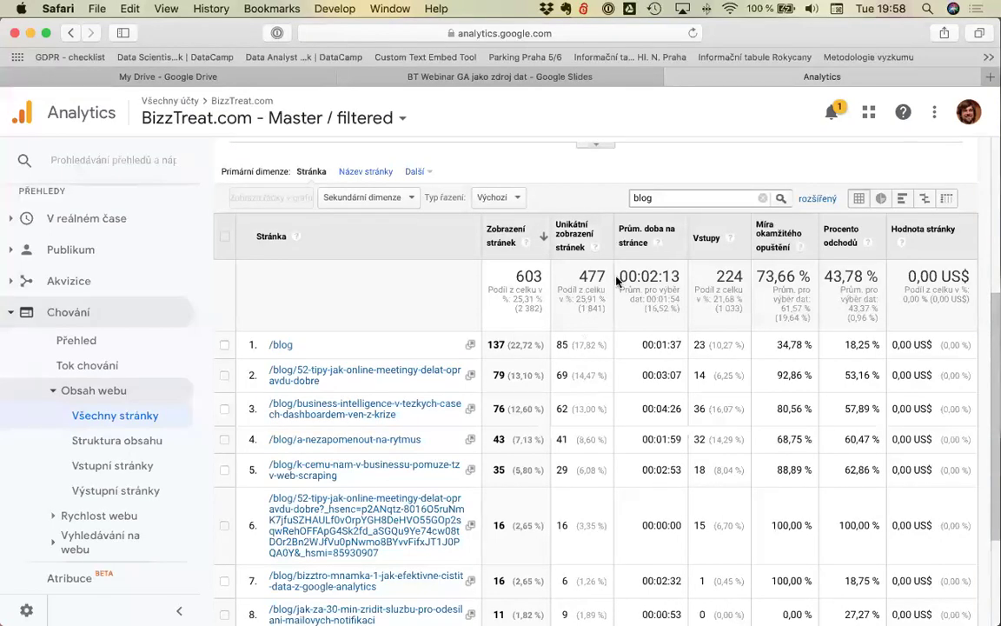
scroll(660, 278, "down", 1)
left_click(676, 237)
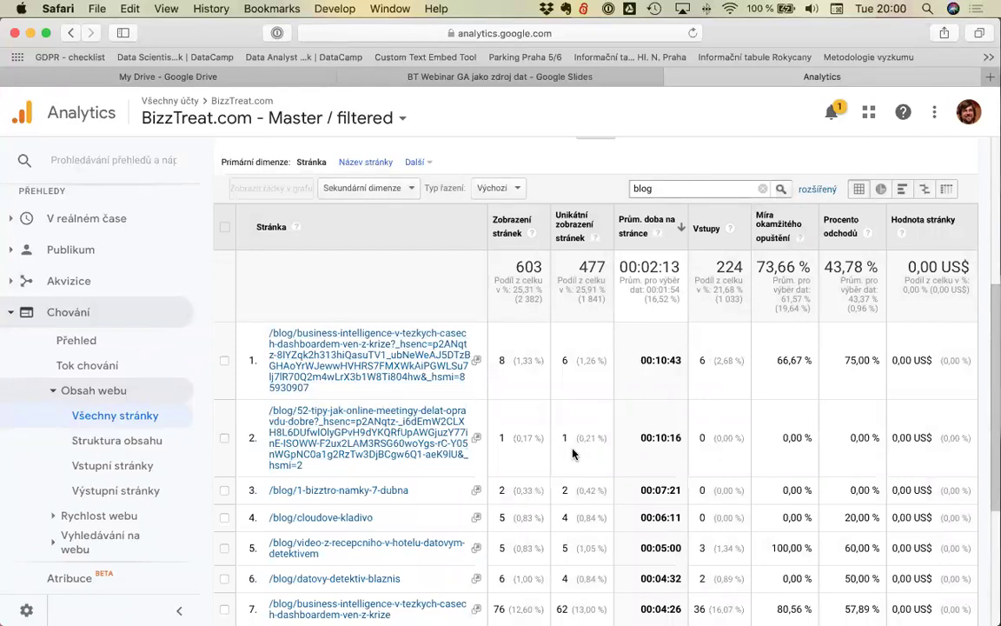
scroll(573, 453, "down", 1)
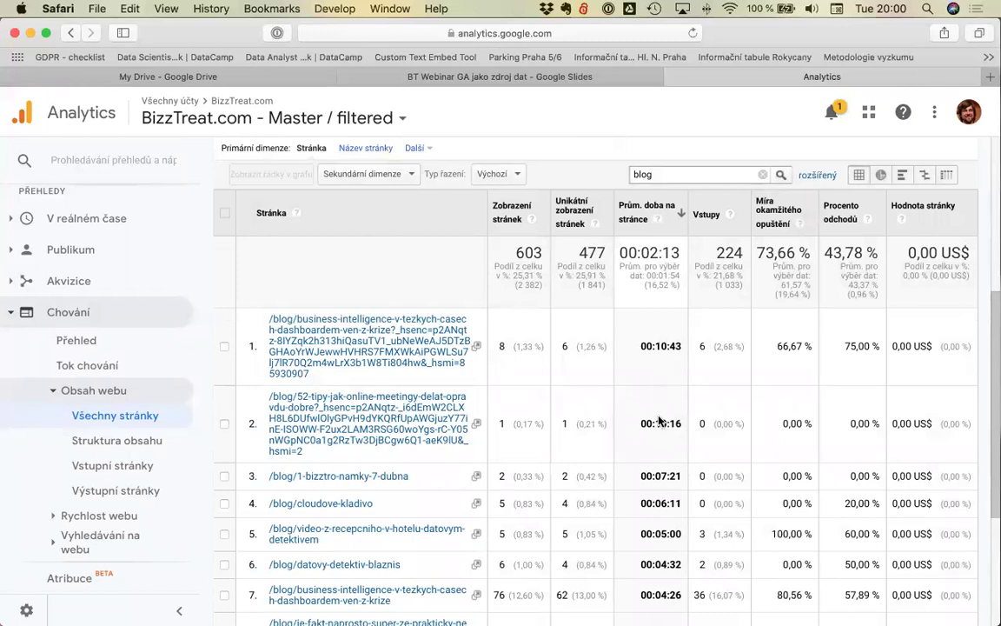
scroll(662, 400, "down", 3)
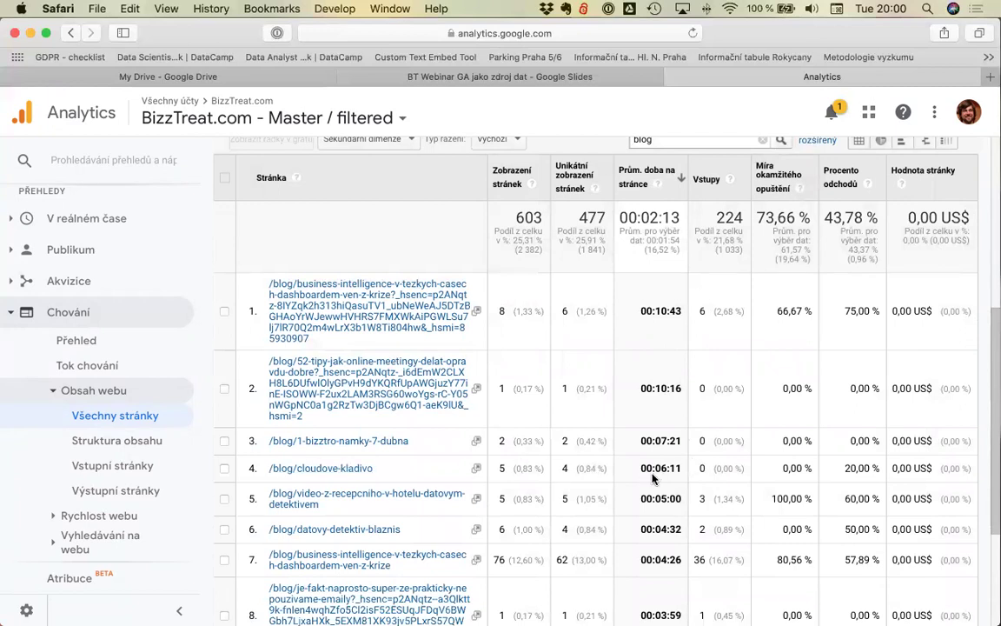
scroll(660, 474, "down", 3)
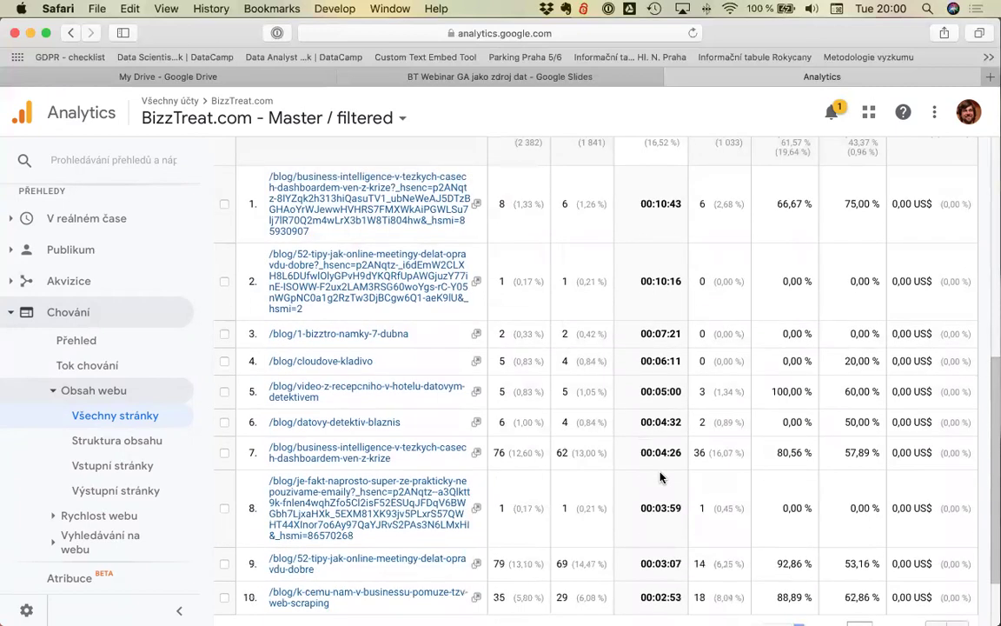
scroll(663, 351, "up", 1)
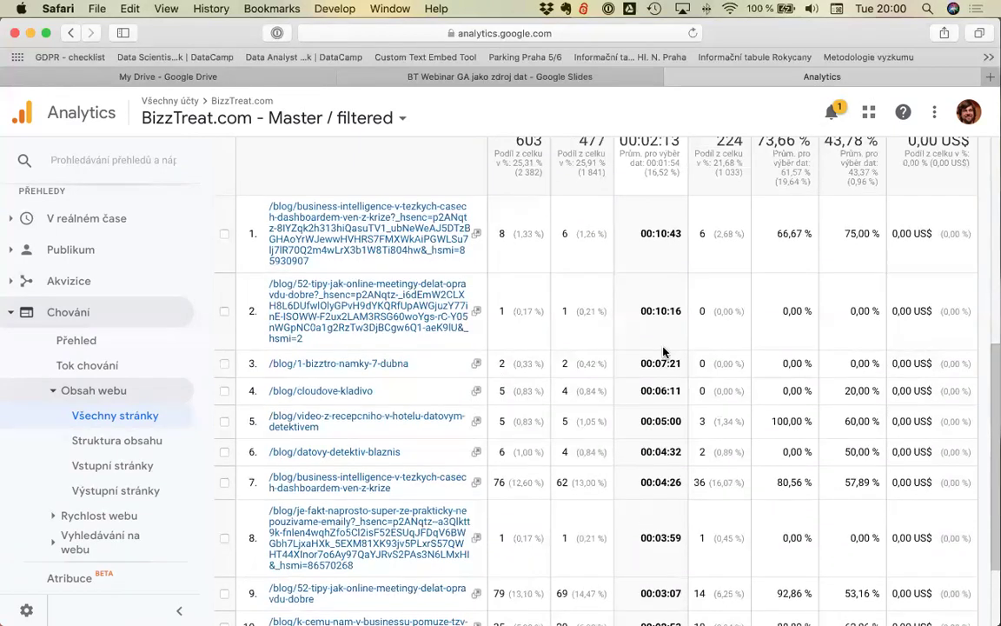
scroll(663, 351, "up", 6)
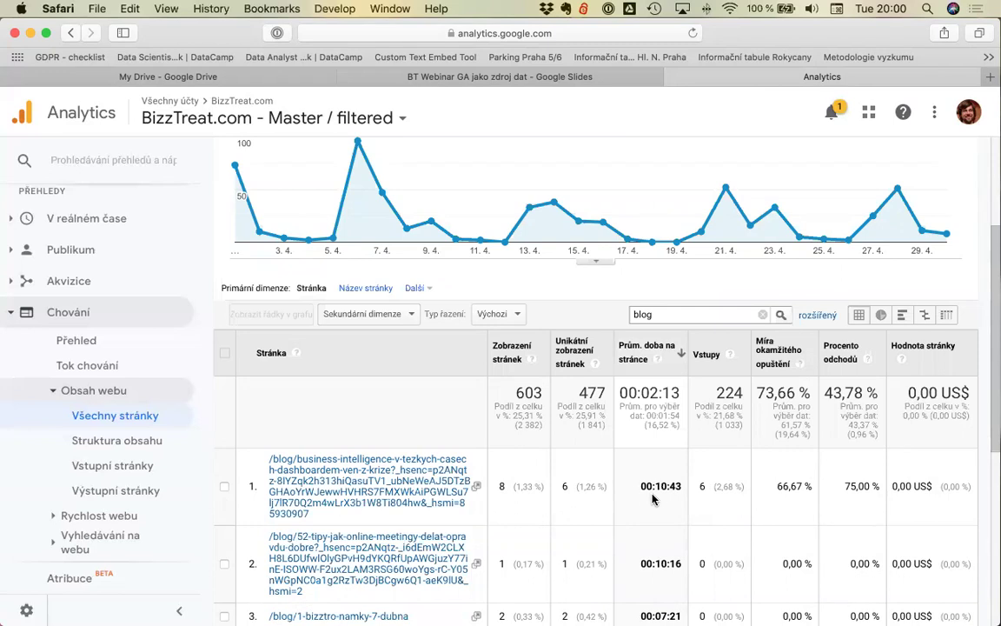
scroll(611, 499, "down", 2)
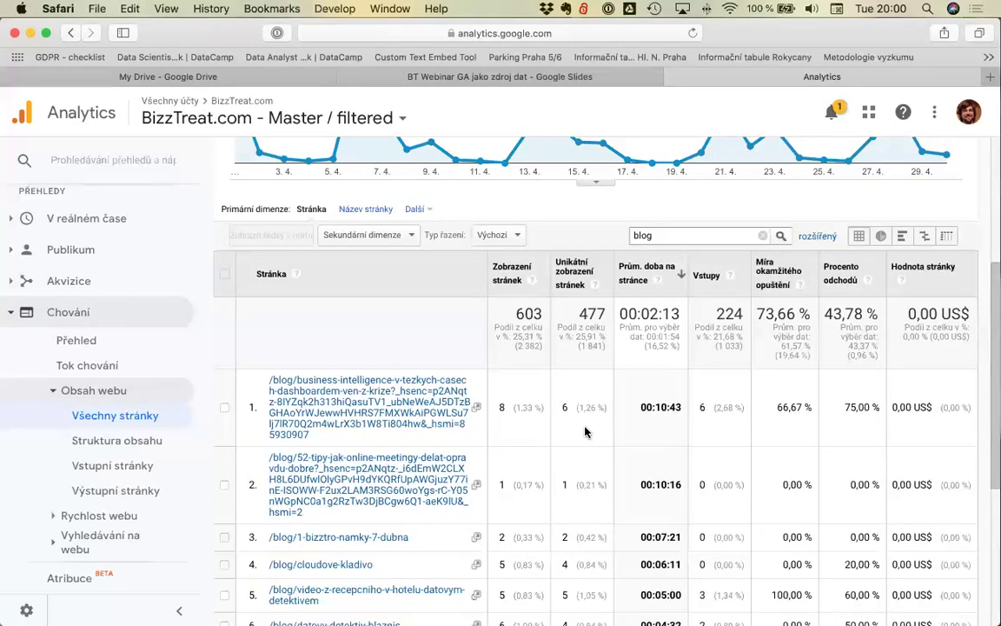
Step: Switch to the BT Webinar GA jako zdroj dat deck in Google Slides, start presenting and advance to the "Měření návštěvnosti: Shrnutí" slide
left_click(574, 78)
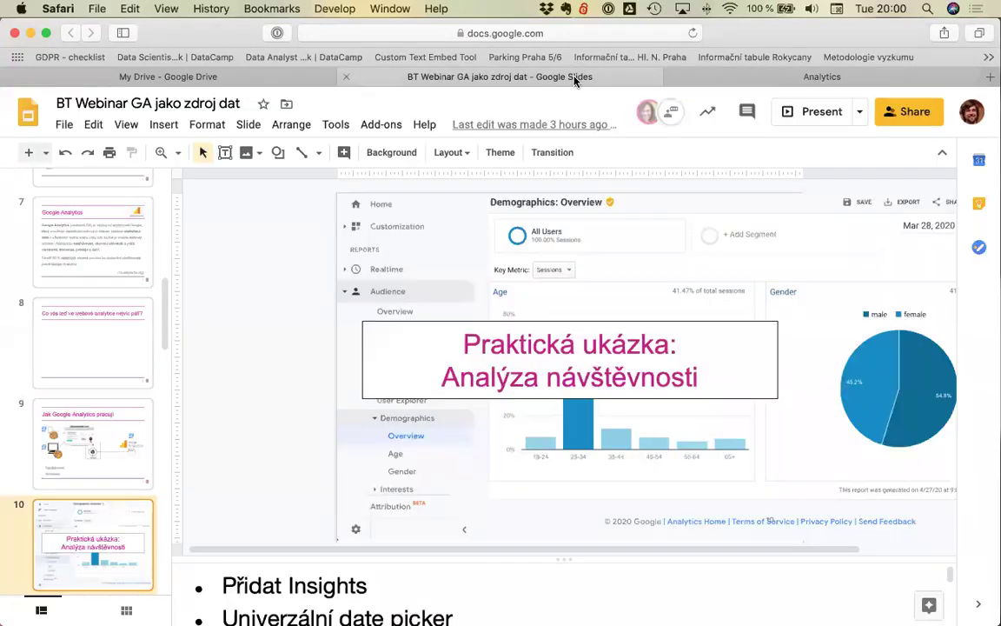
left_click(822, 113)
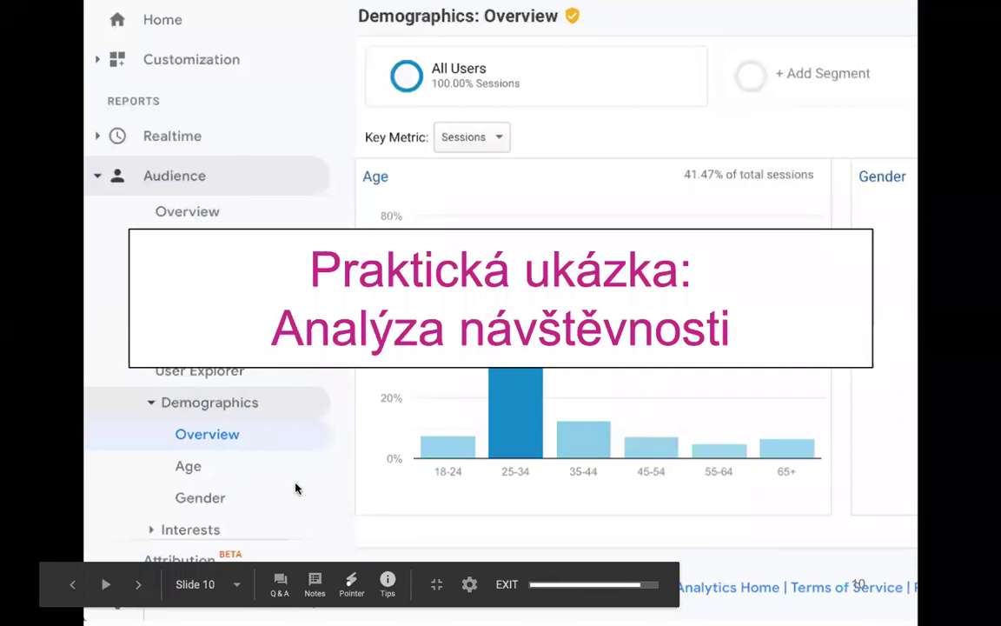
key("Right")
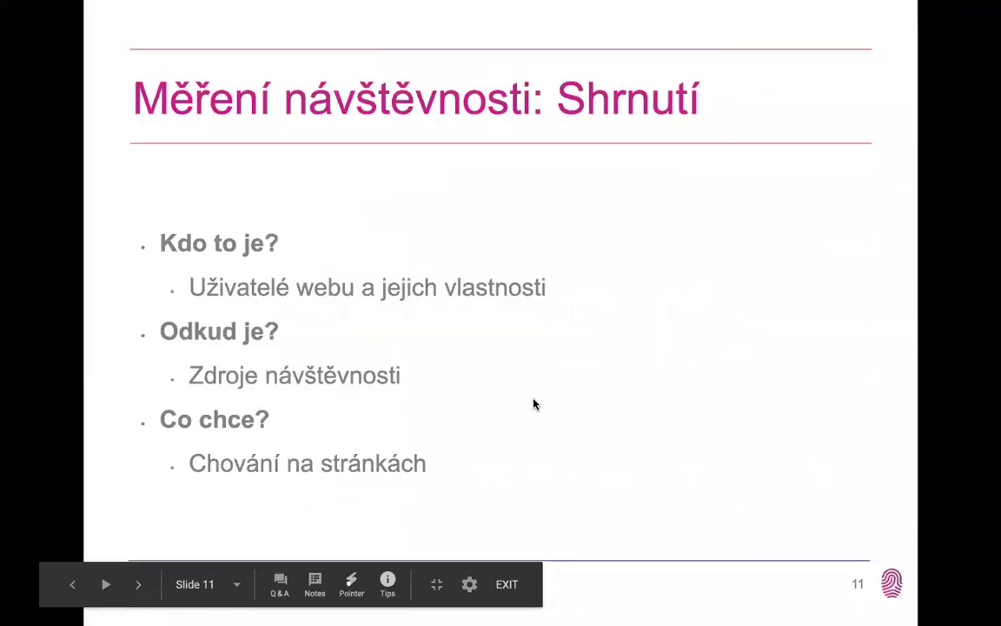